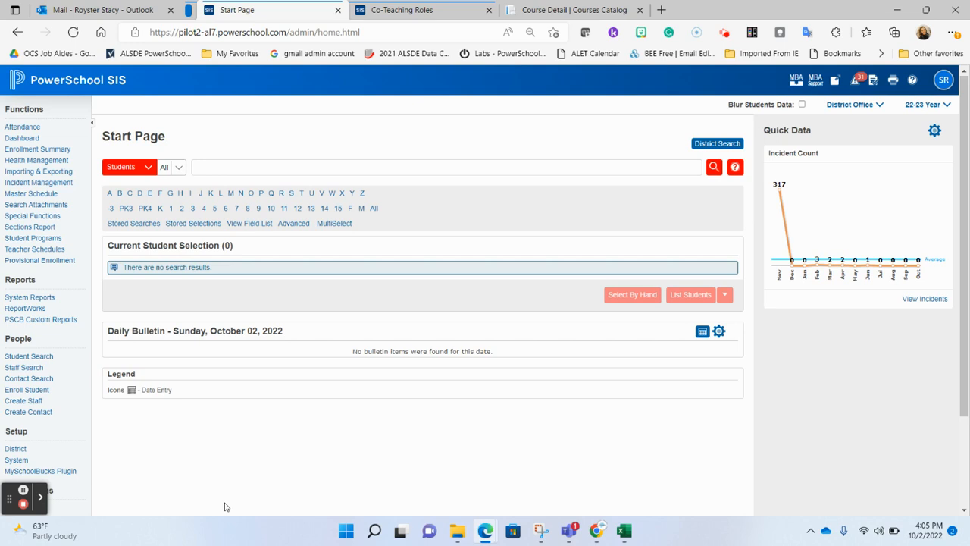
Close the Co-Teaching Roles page, and list the district's 2022-2023 standards with Alabama Courses of Study expanded.
left_click(489, 9)
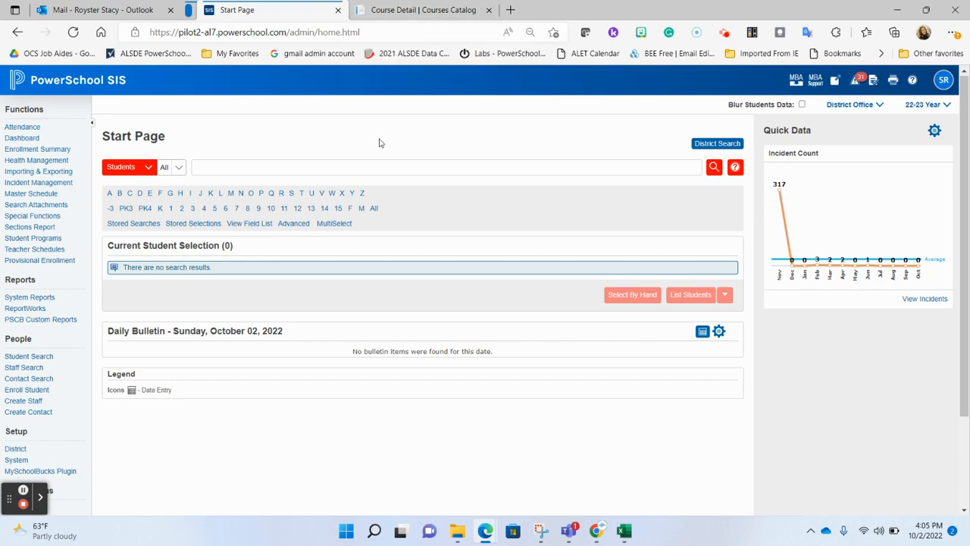
scroll(379, 145, "down", 3)
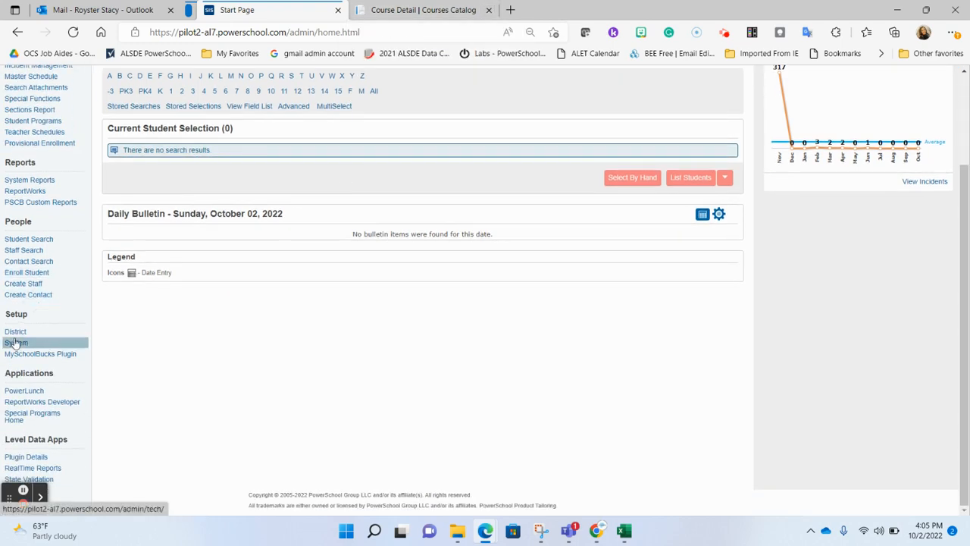
left_click(15, 332)
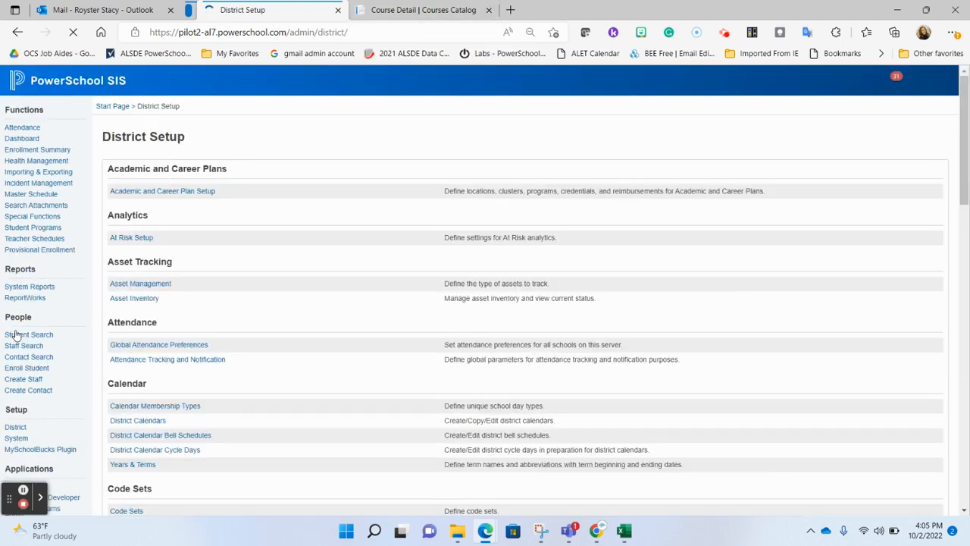
scroll(307, 328, "down", 9)
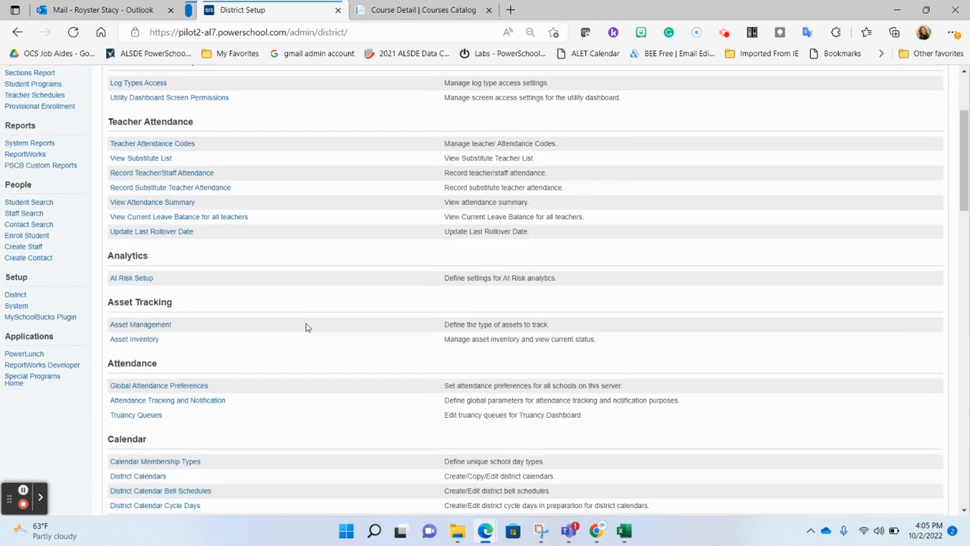
scroll(307, 327, "down", 7)
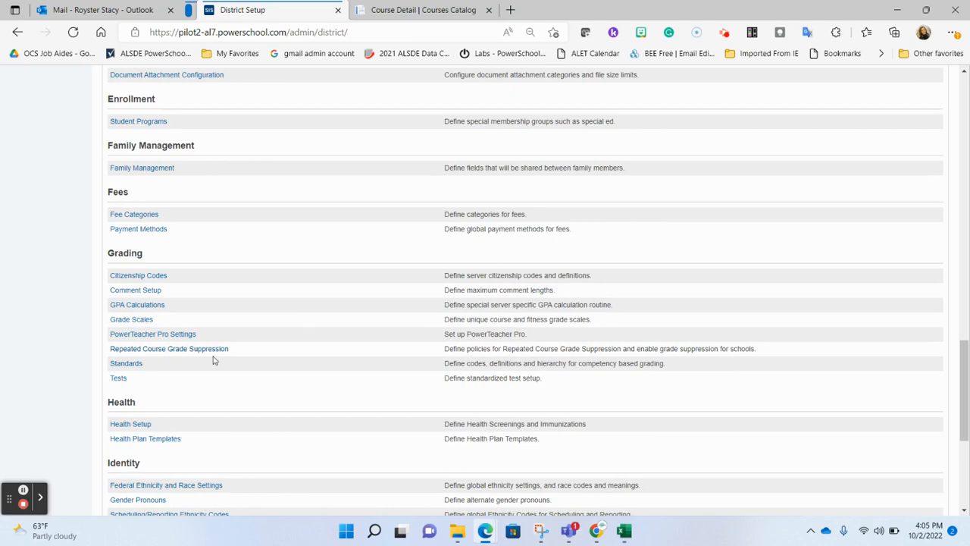
left_click(139, 363)
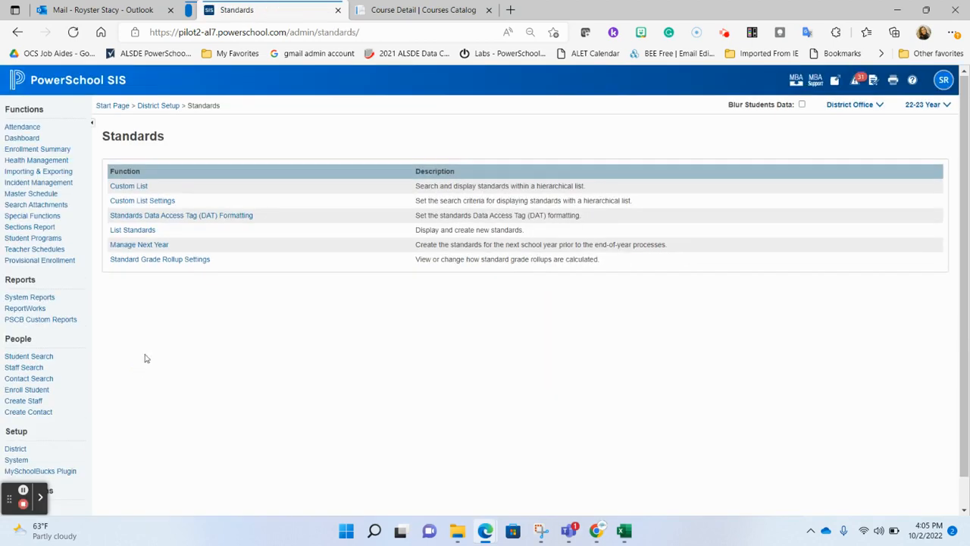
left_click(148, 232)
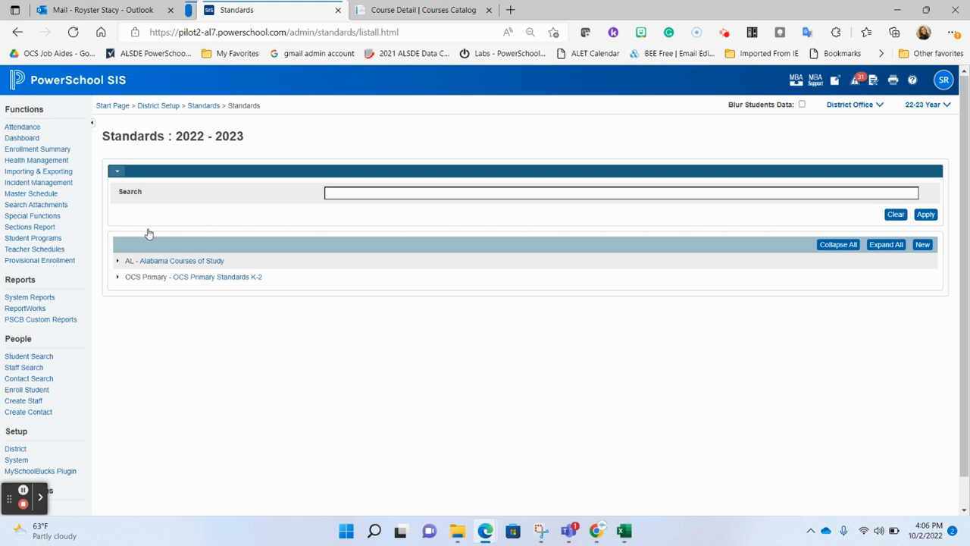
left_click(118, 261)
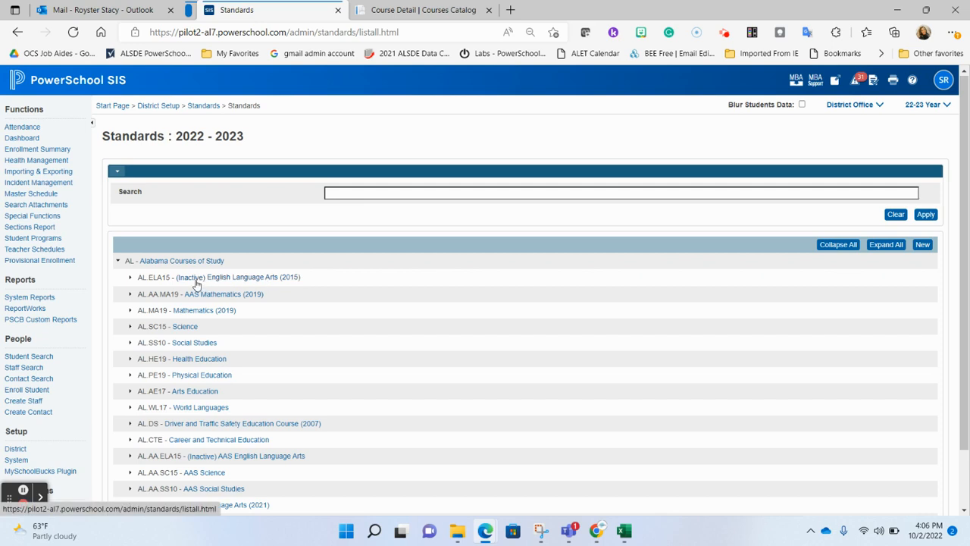
scroll(218, 410, "down", 2)
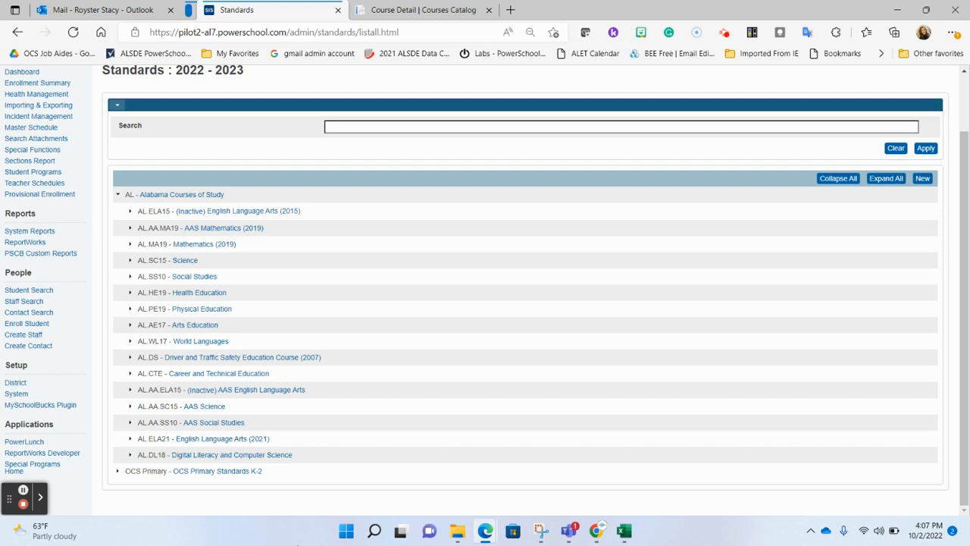
In the teacher's PowerTeacher window, view the Standards grades page for English Language Arts, Grade 1, and return to the district standards list.
left_click(489, 535)
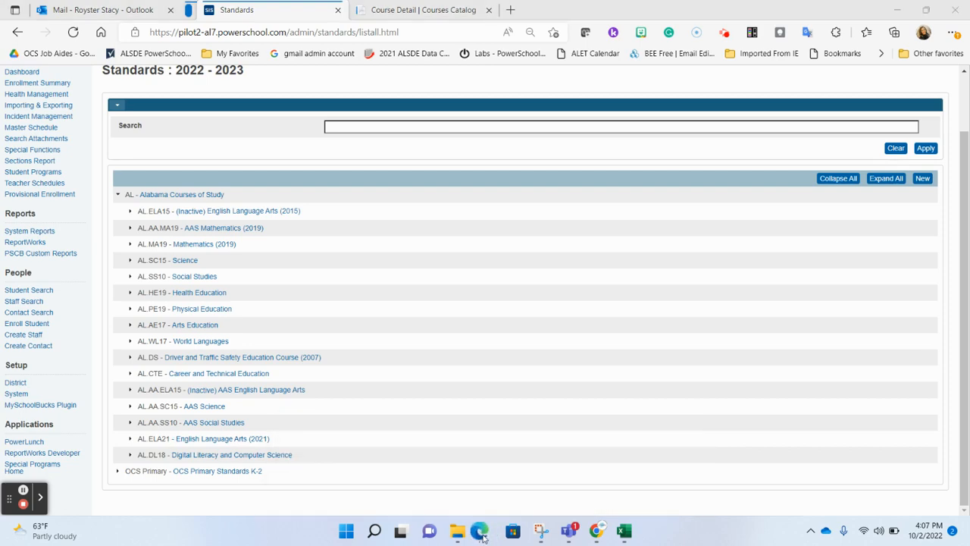
mouse_move(484, 535)
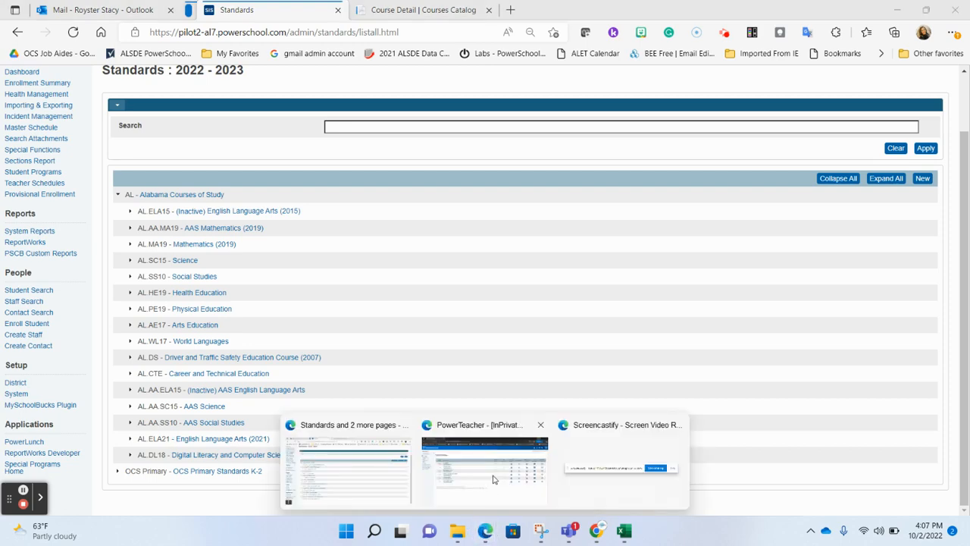
left_click(493, 479)
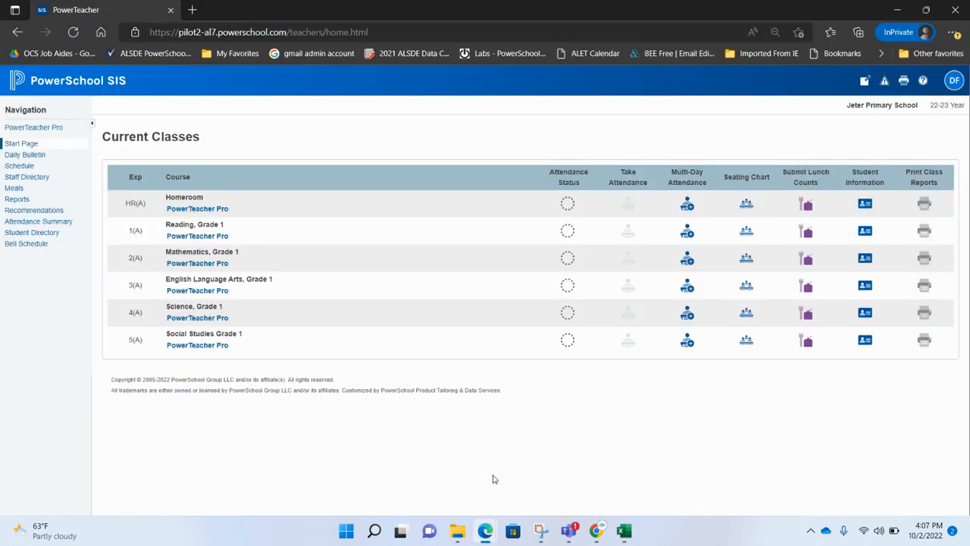
left_click(184, 293)
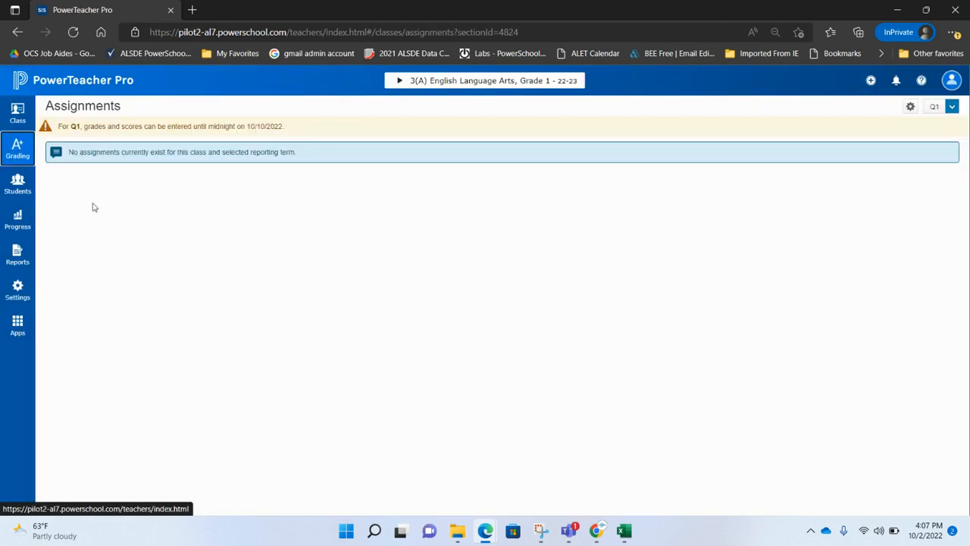
mouse_move(20, 150)
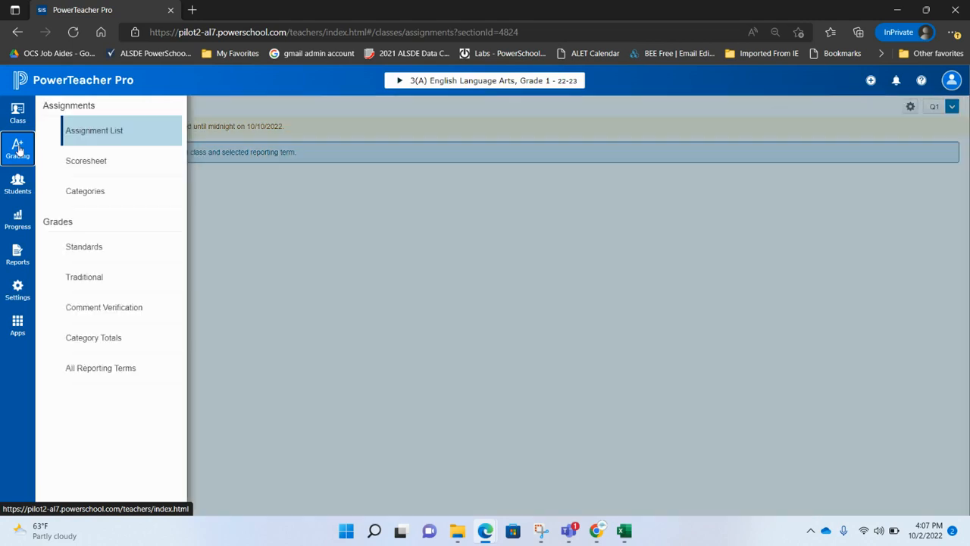
left_click(98, 253)
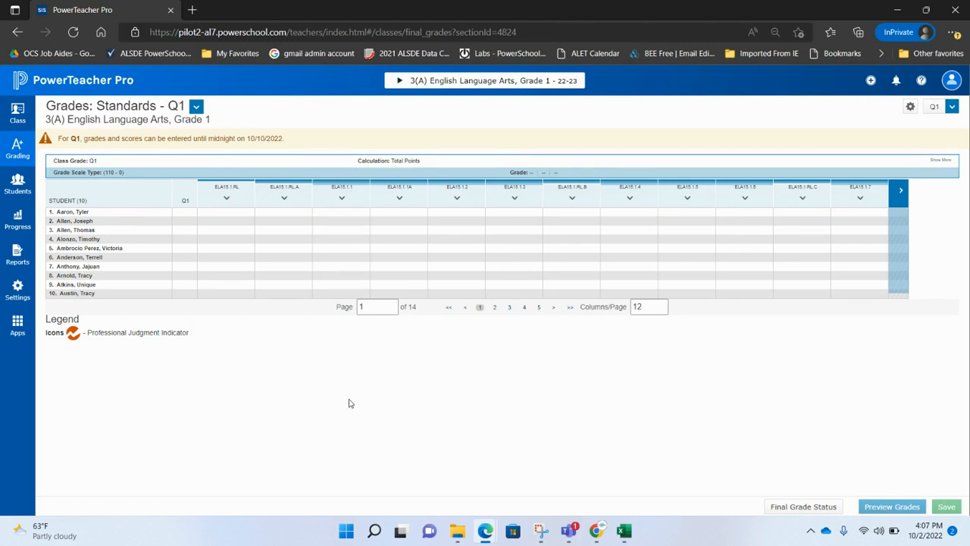
left_click(900, 10)
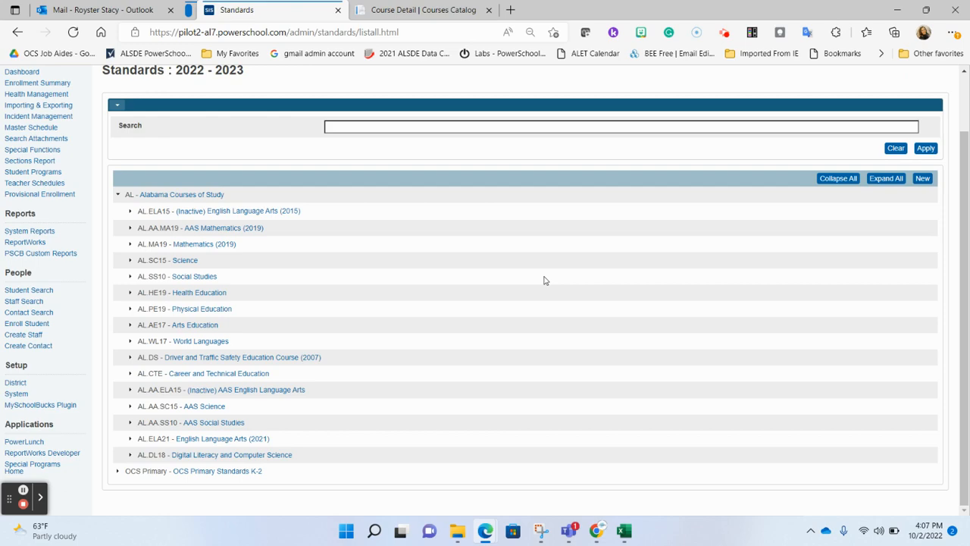
Open standard ELA15.1.2 under English Language Arts (2015), Grade 1, Reading Standards for Literature, Key Ideas and Details.
left_click(128, 213)
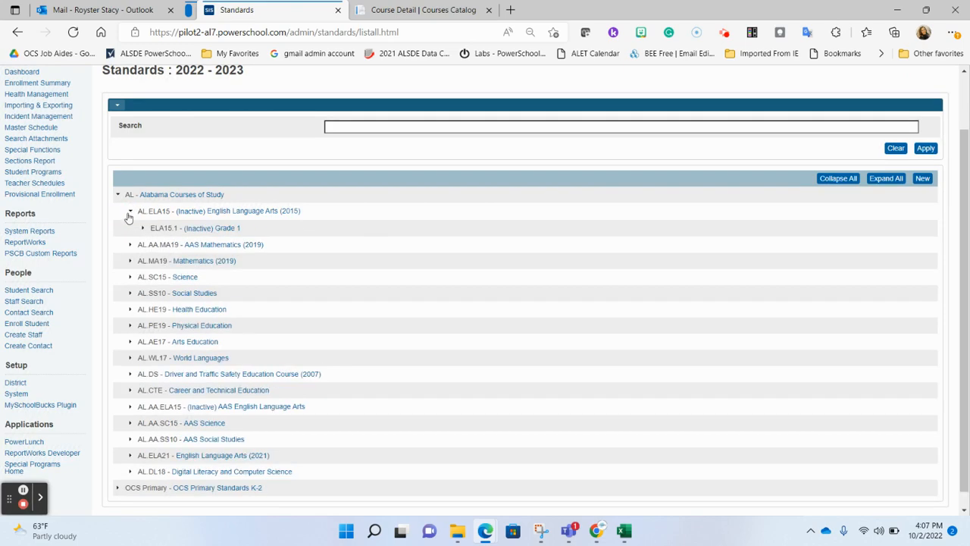
left_click(143, 229)
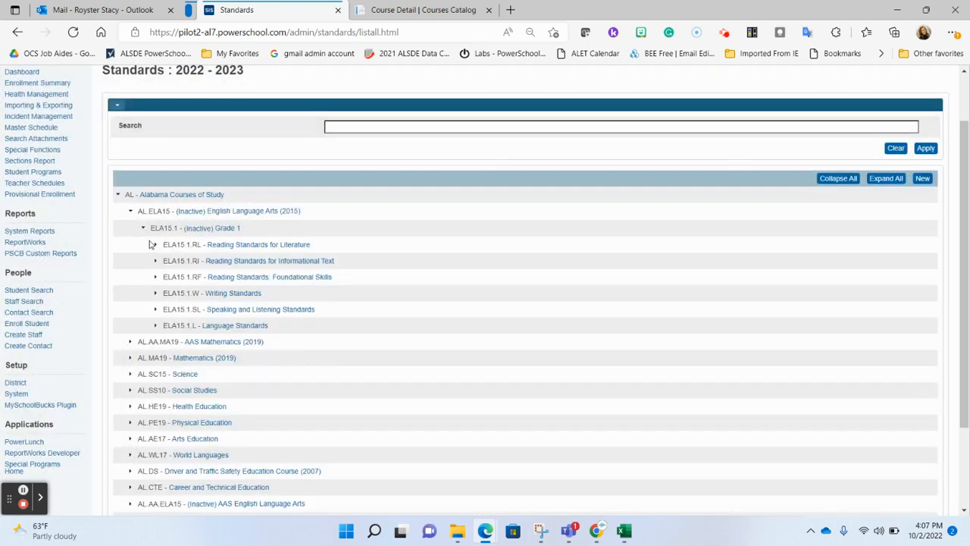
left_click(155, 245)
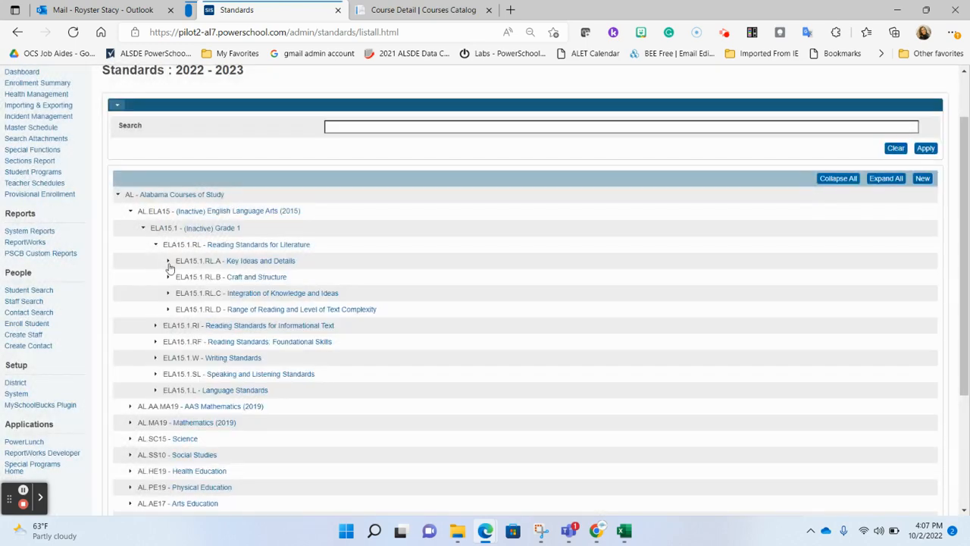
left_click(168, 261)
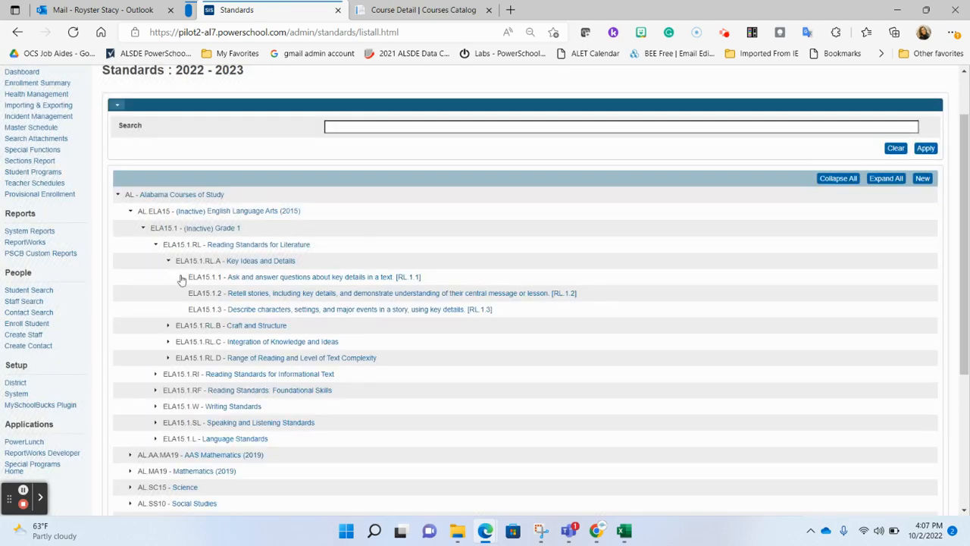
left_click(260, 293)
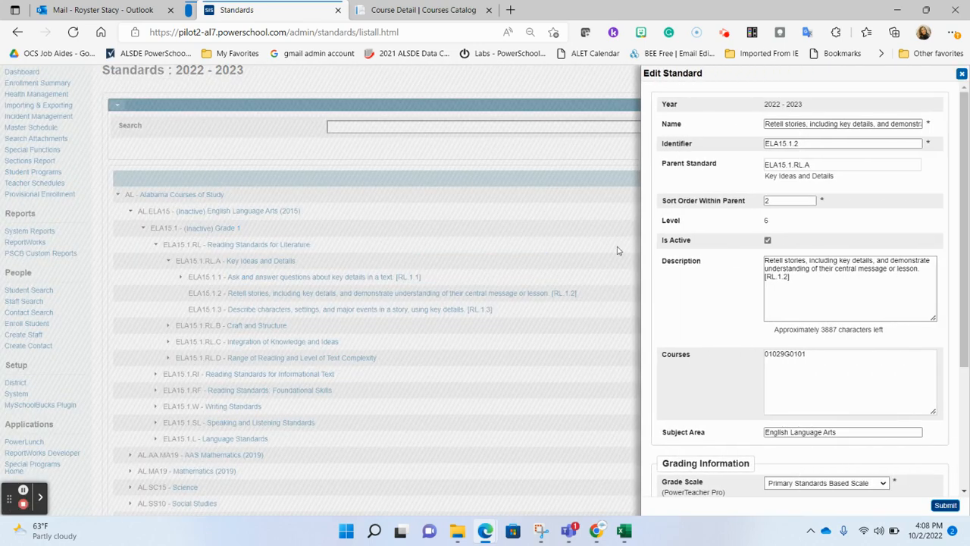
Review the standard's active status, description, linked courses, grade scale, teacher scoring and admin data settings, and close it without submitting.
scroll(808, 165, "down", 2)
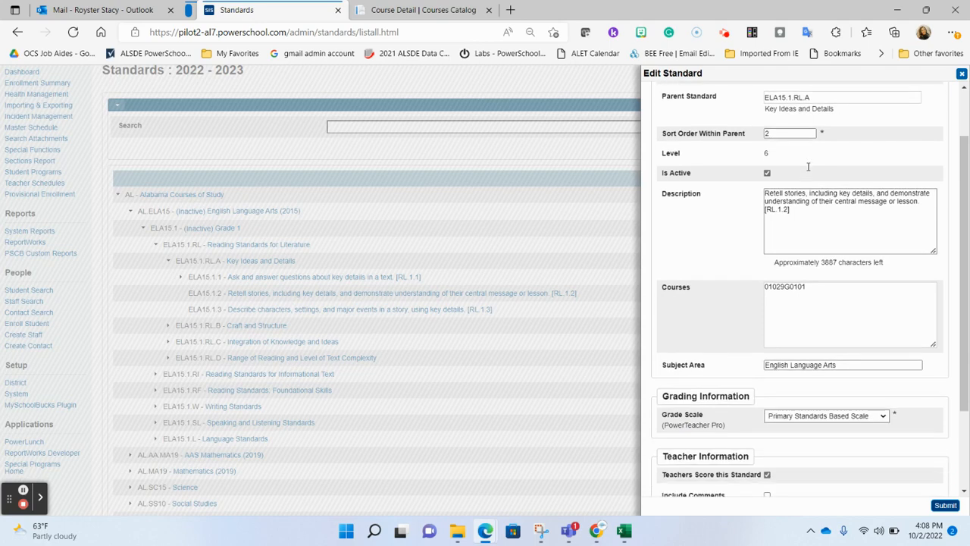
scroll(806, 164, "up", 1)
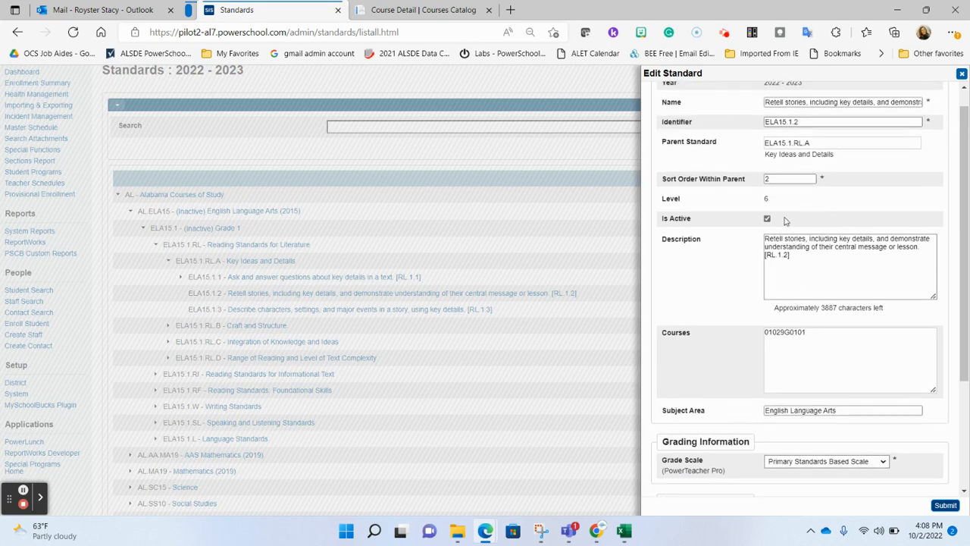
scroll(841, 267, "down", 3)
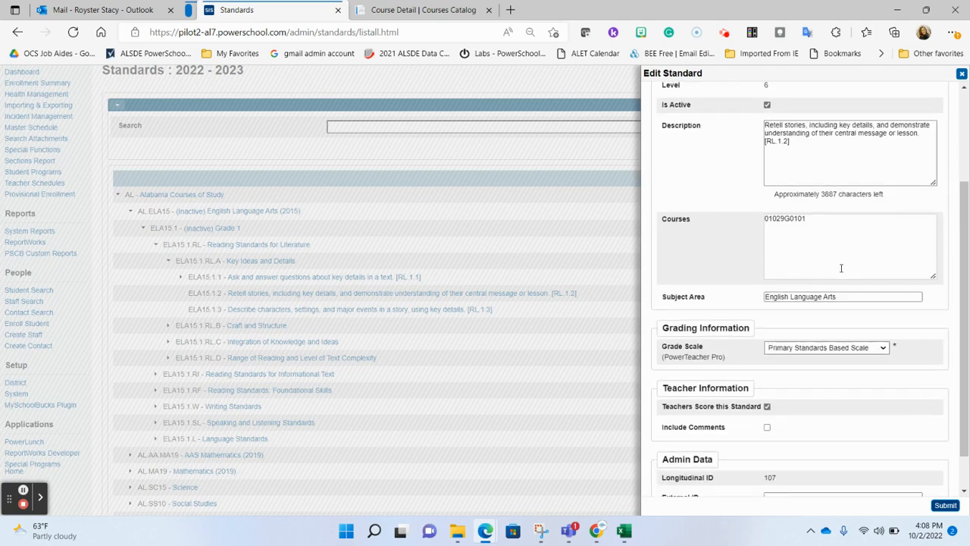
scroll(840, 268, "down", 1)
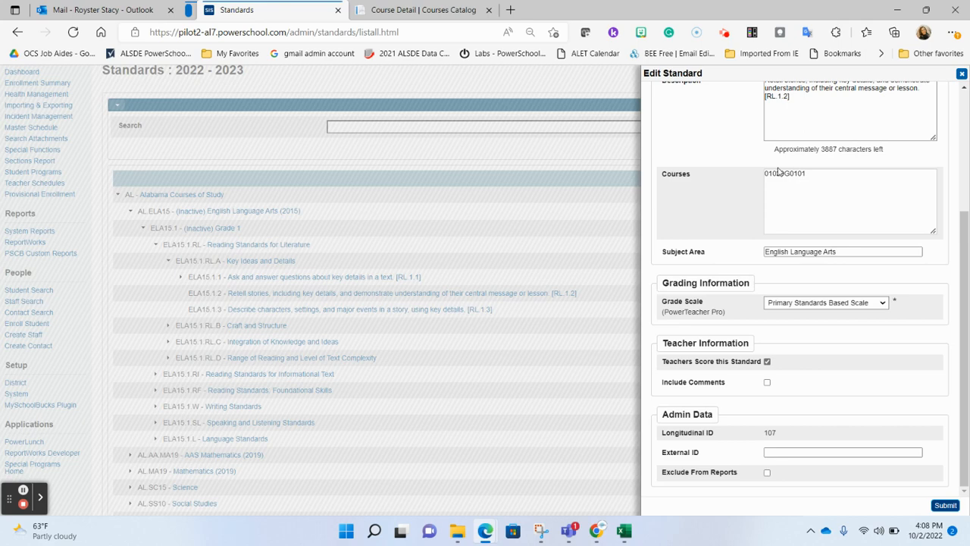
scroll(778, 172, "up", 2)
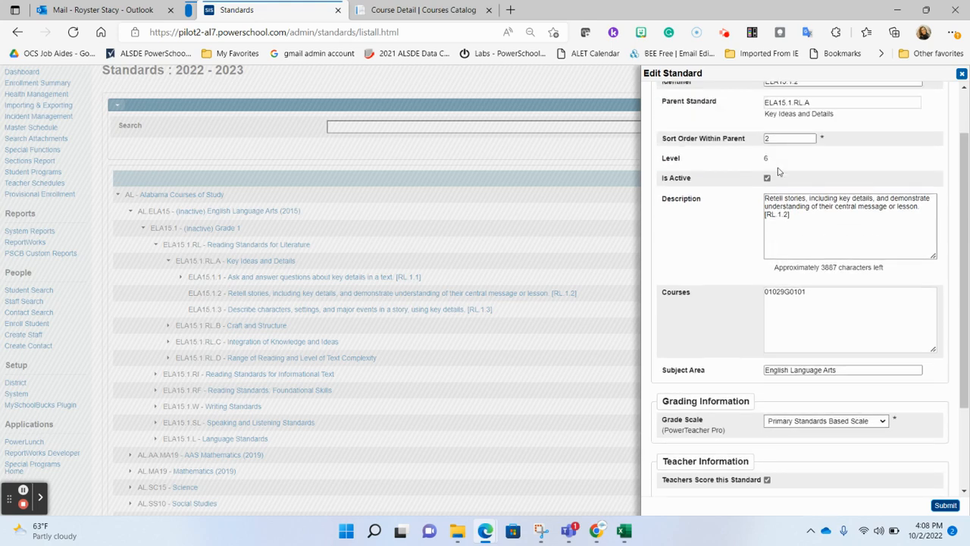
scroll(778, 172, "down", 3)
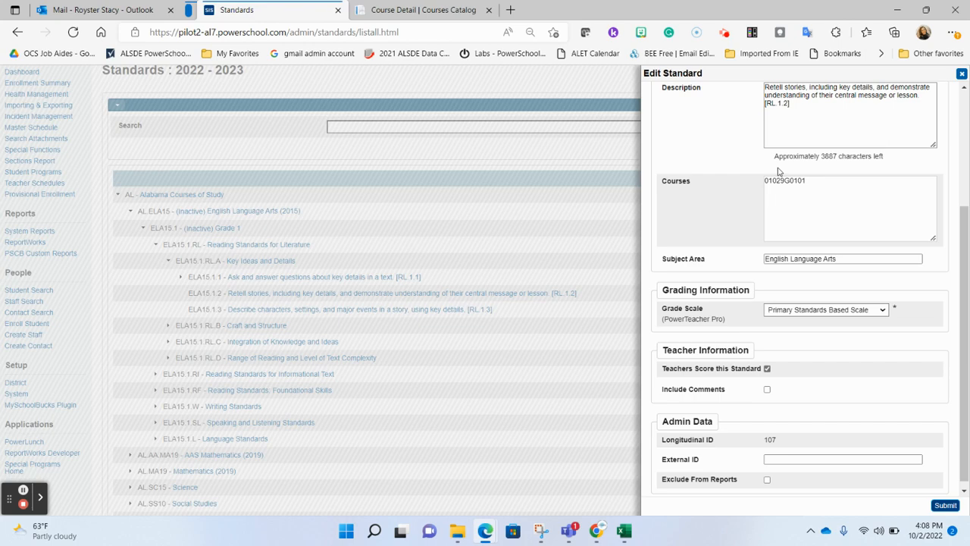
left_click(964, 73)
Open the Data Export Manager from the importing and exporting functions.
scroll(416, 223, "up", 1)
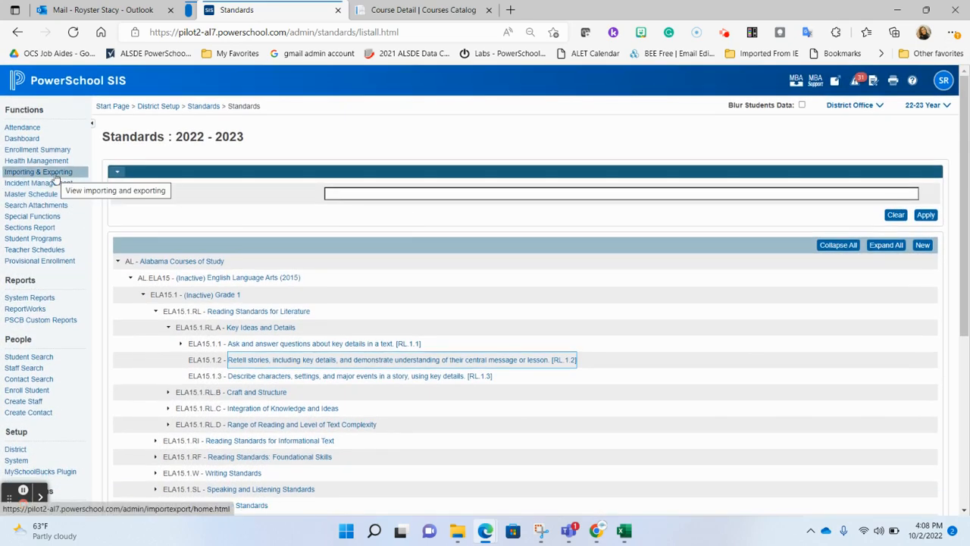
left_click(56, 174)
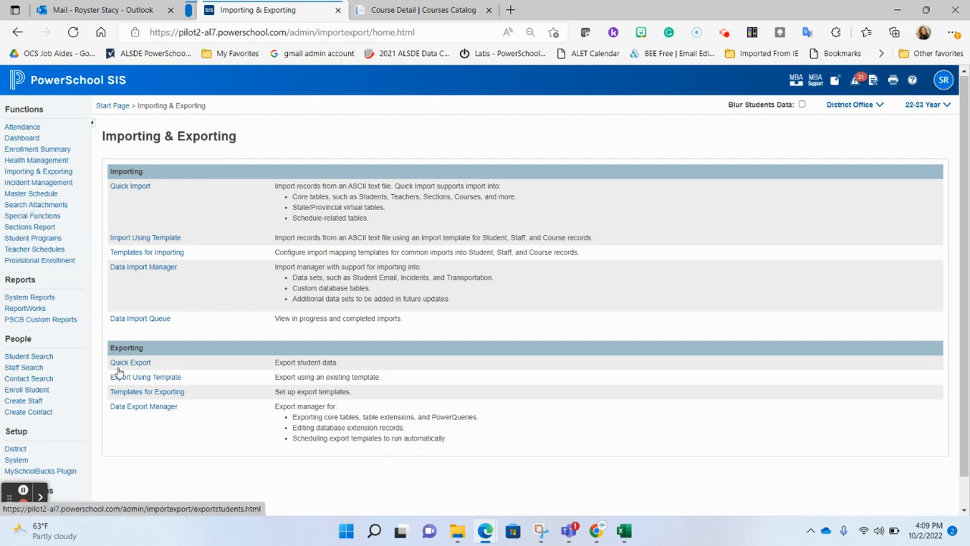
left_click(132, 408)
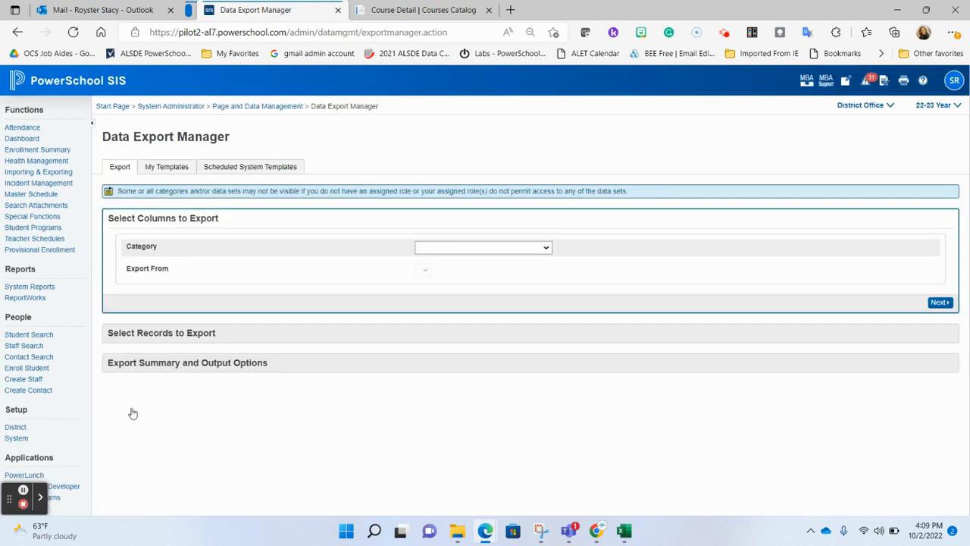
Set the export to the Standards: District List data set in the PowerSchool Data Sets category and include all its columns.
left_click(545, 249)
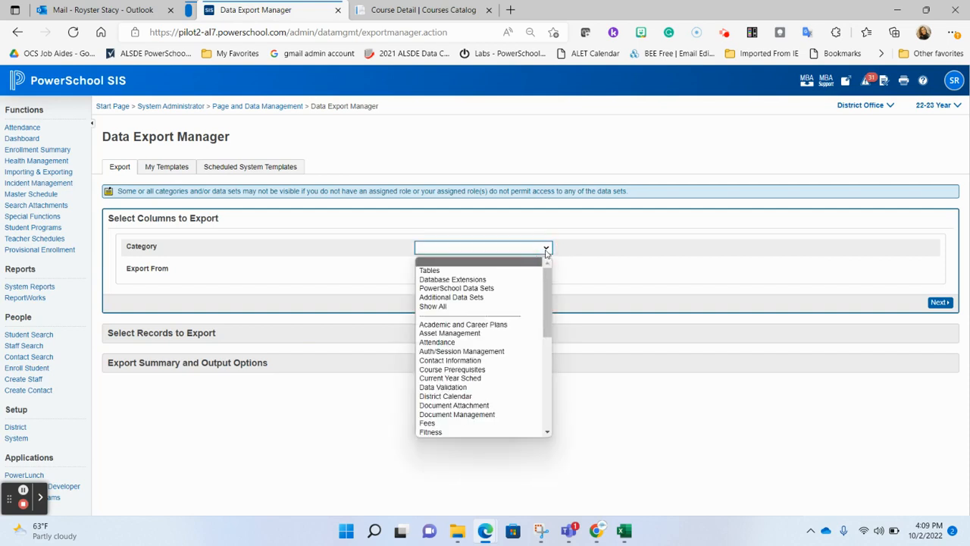
left_click(511, 289)
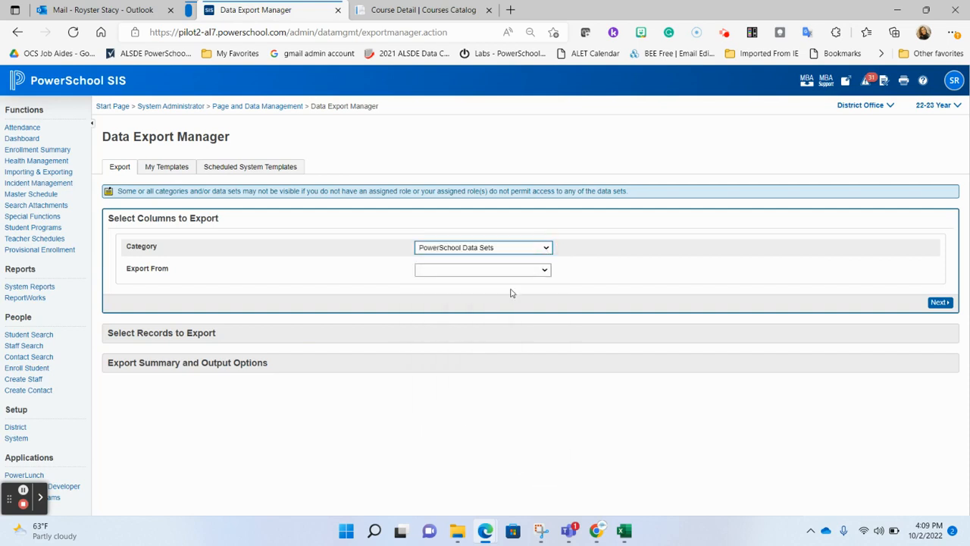
left_click(545, 270)
scroll(512, 345, "down", 5)
scroll(513, 345, "down", 8)
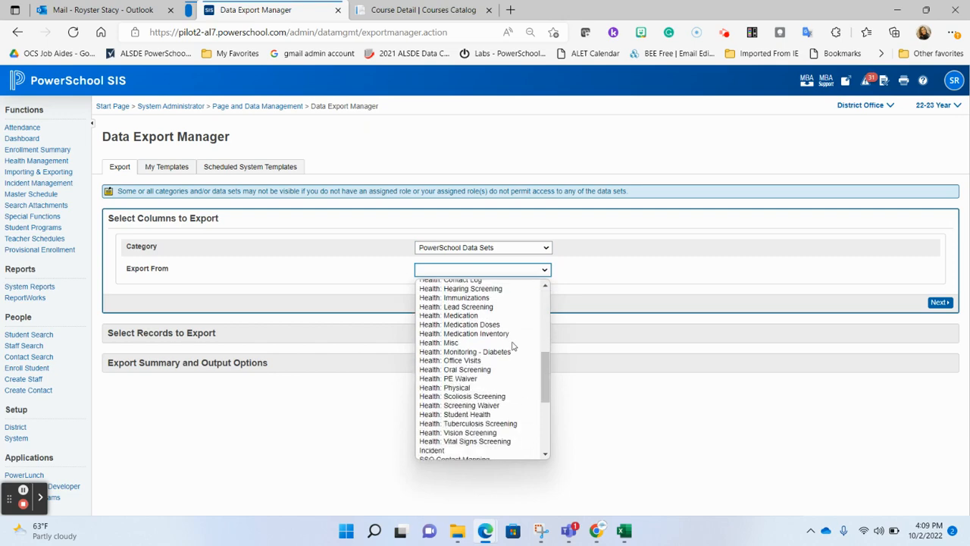
left_click(492, 369)
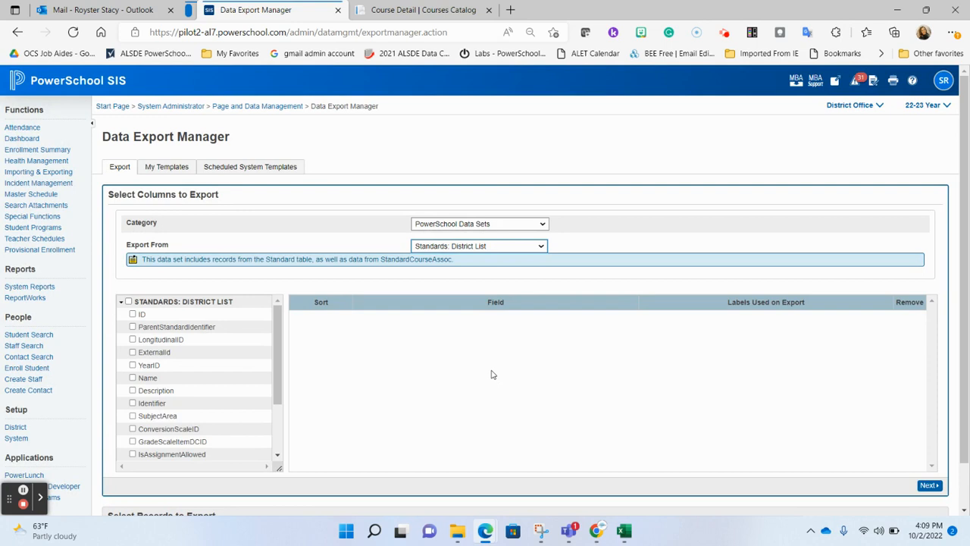
left_click(128, 302)
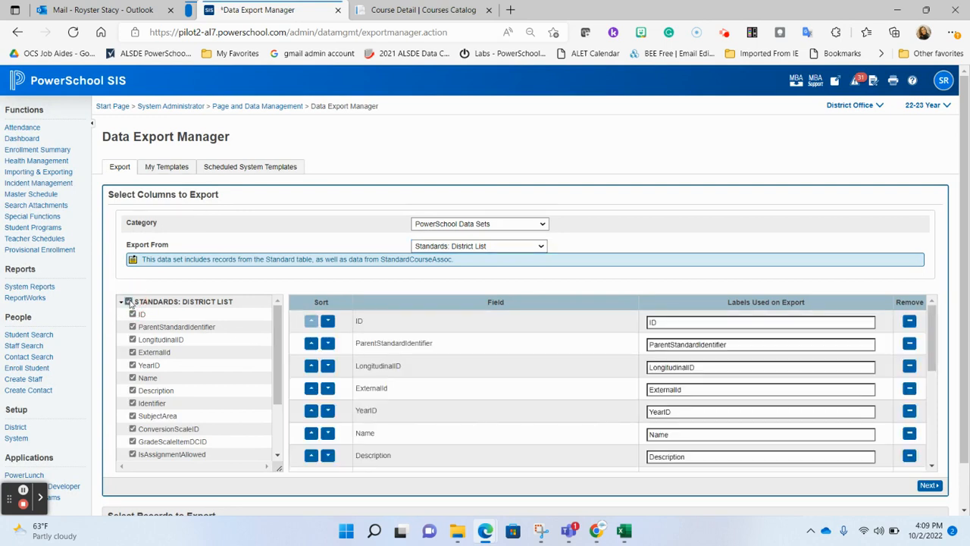
Continue to the record filters, add a second column filter row, and set the first filter to YearID = 32.
scroll(152, 356, "down", 2)
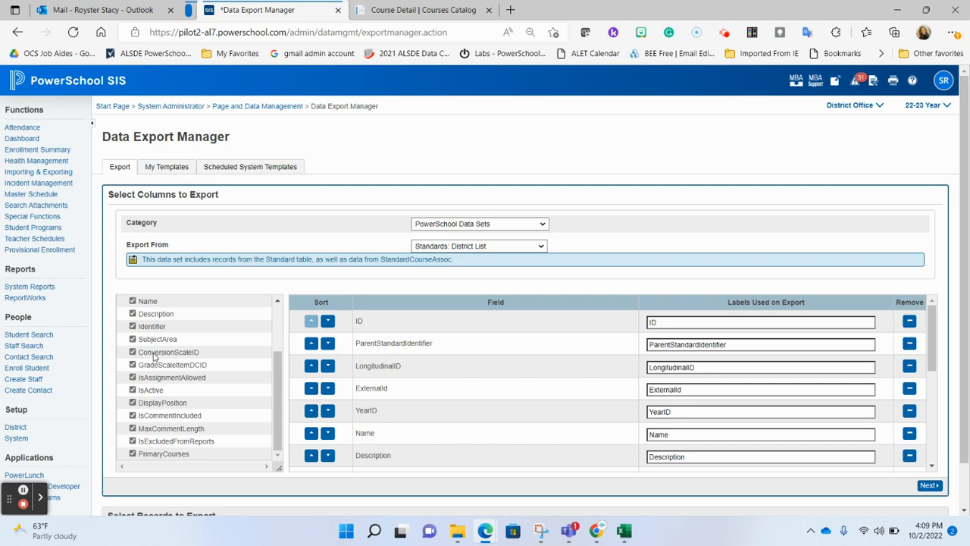
left_click(933, 486)
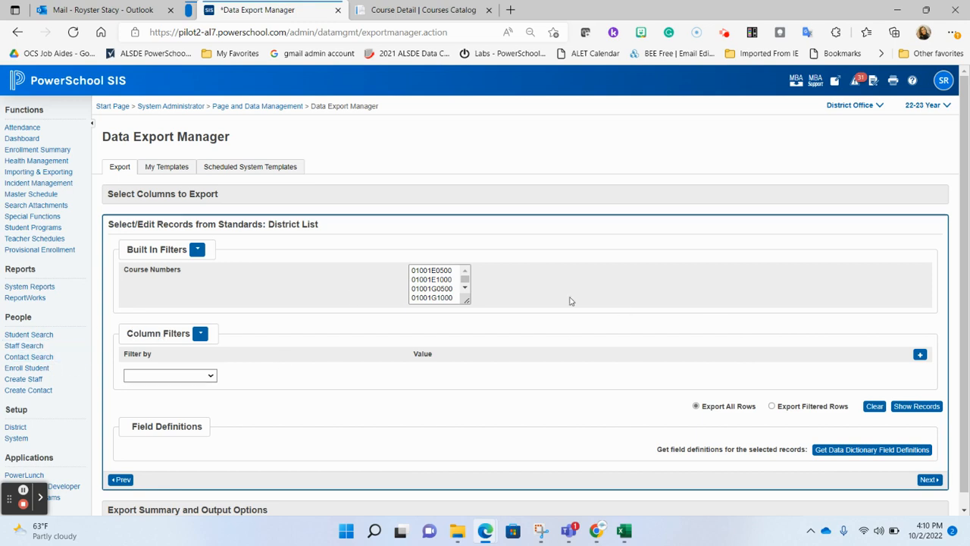
left_click(918, 363)
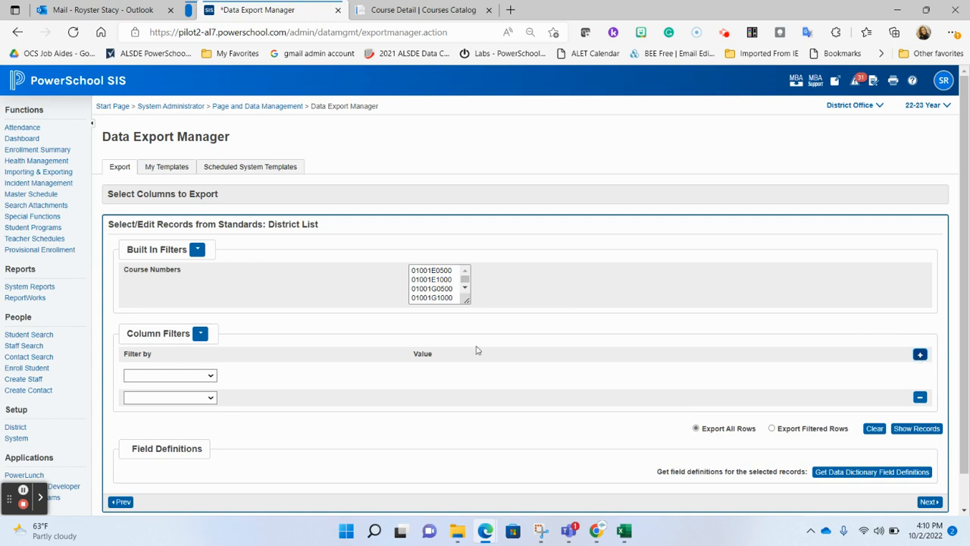
left_click(210, 379)
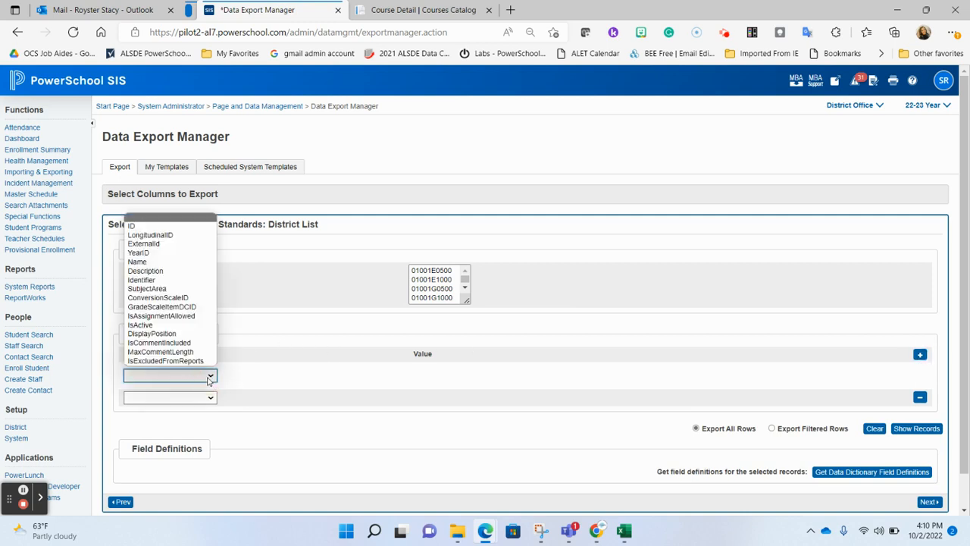
left_click(163, 252)
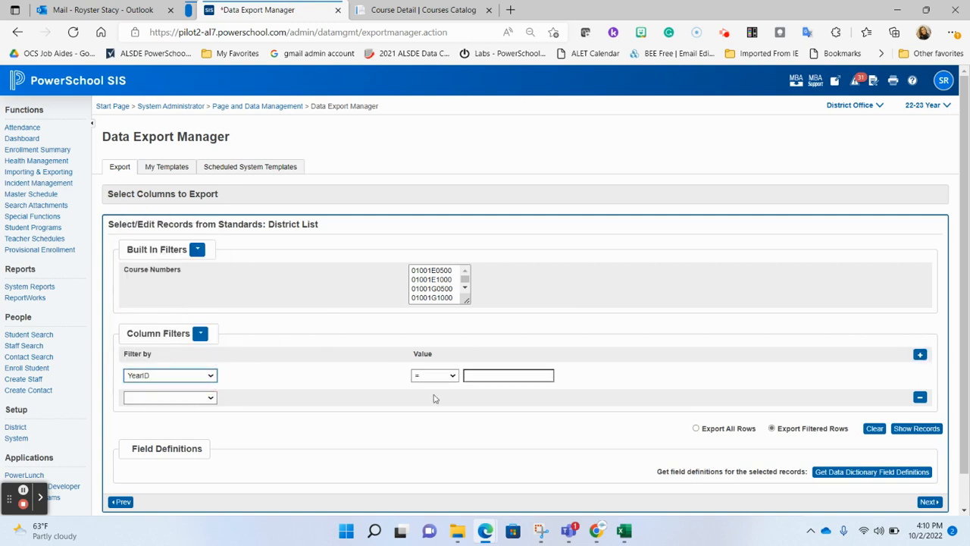
left_click(500, 374)
type("32")
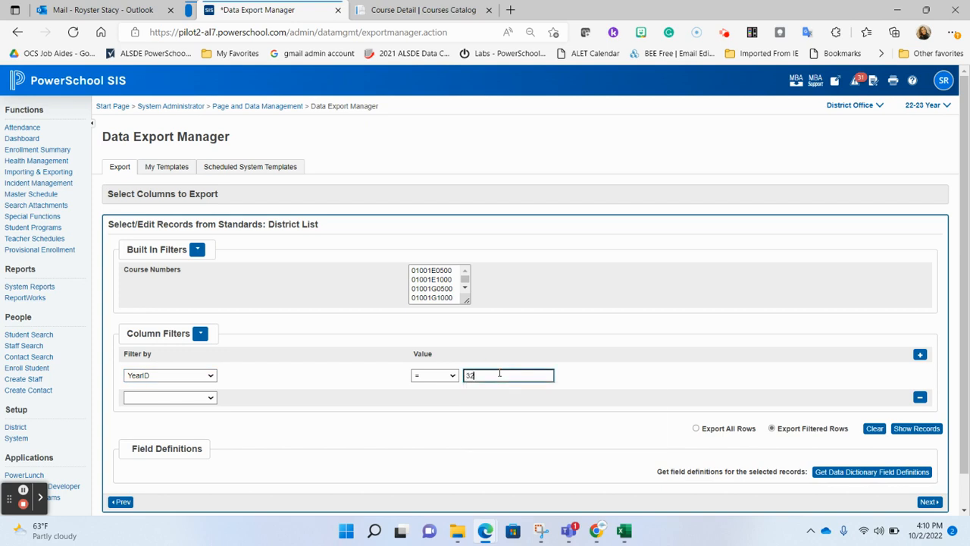
left_click(619, 364)
Set the second column filter to Identifier contains ELA15 and show the matching records.
left_click(211, 398)
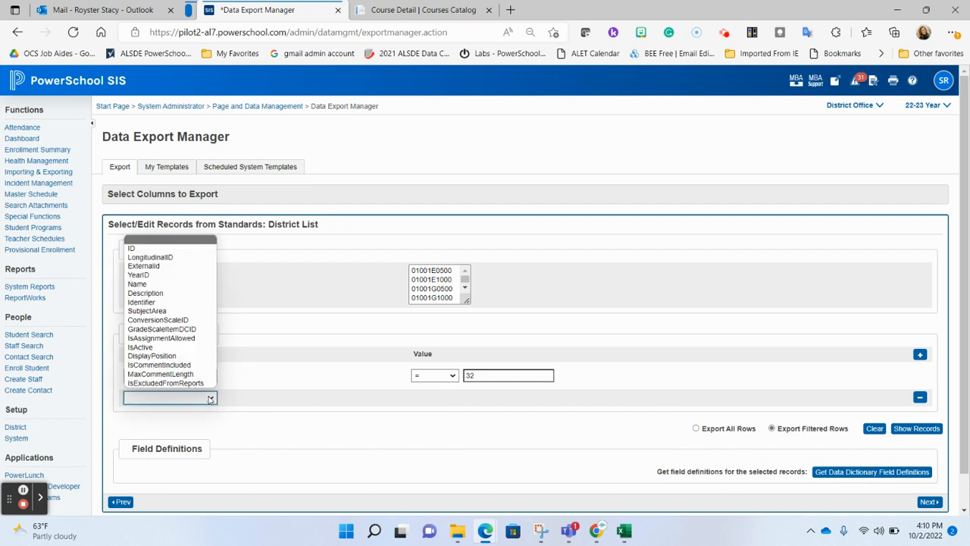
left_click(181, 303)
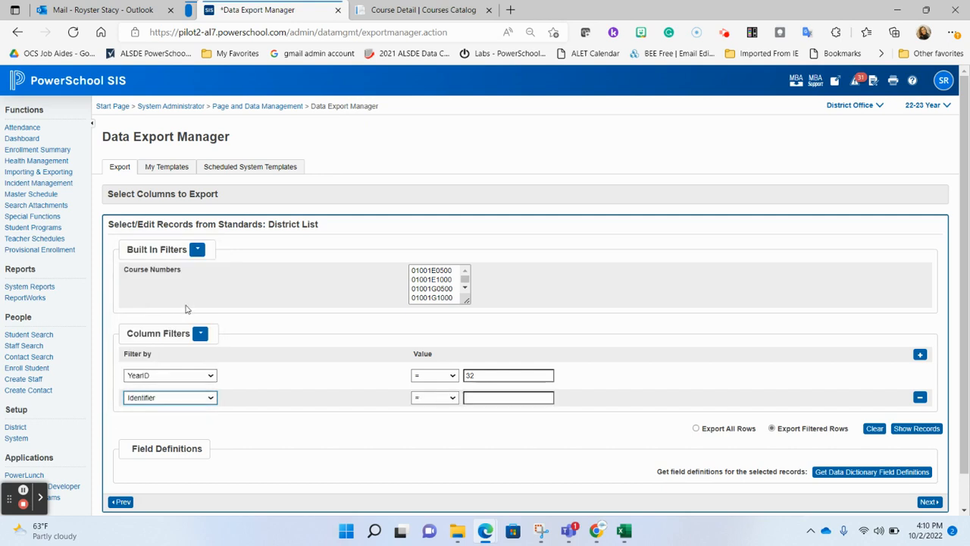
left_click(435, 401)
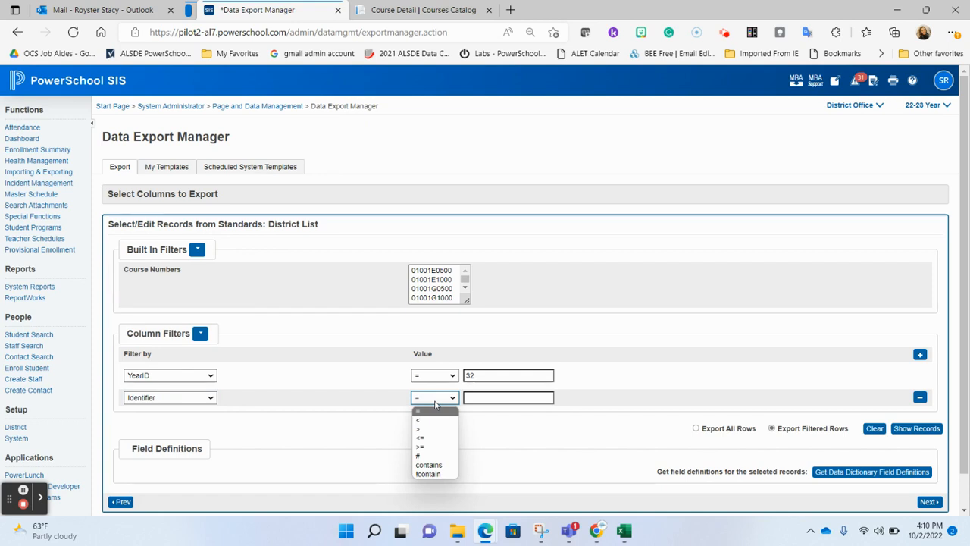
left_click(442, 465)
left_click(485, 402)
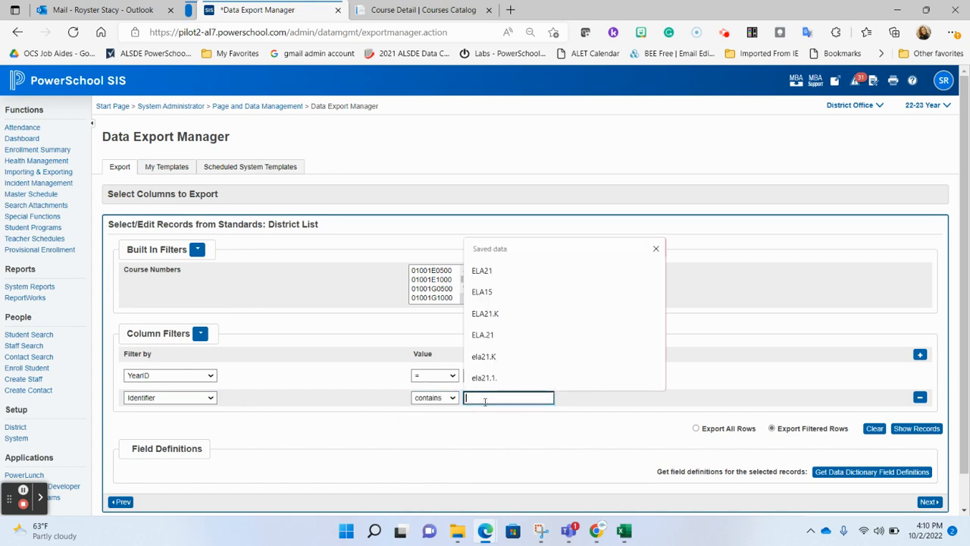
type("ELA15")
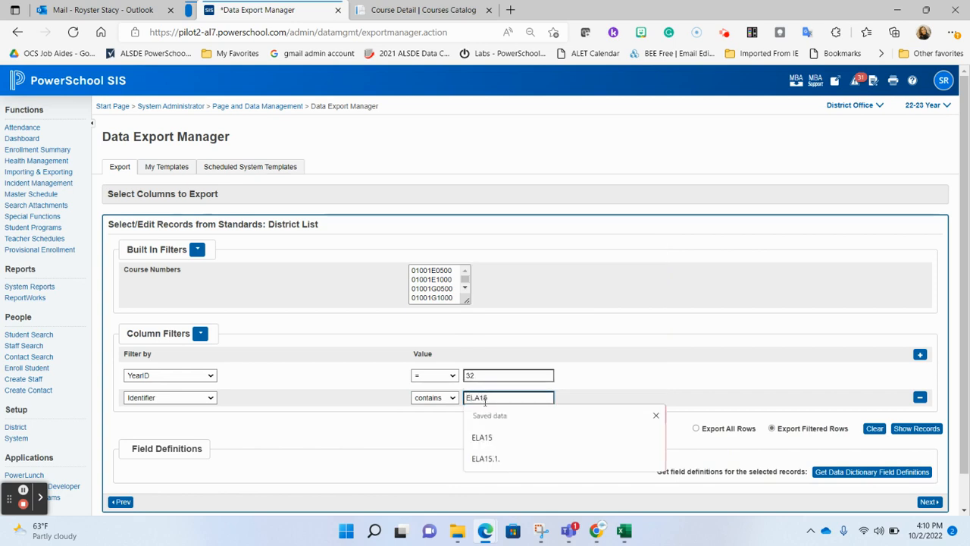
left_click(701, 365)
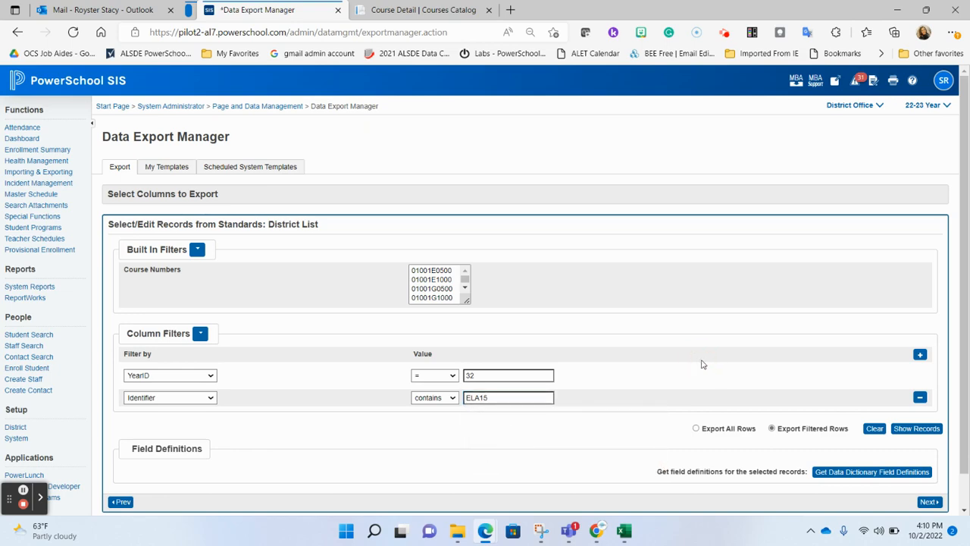
left_click(931, 429)
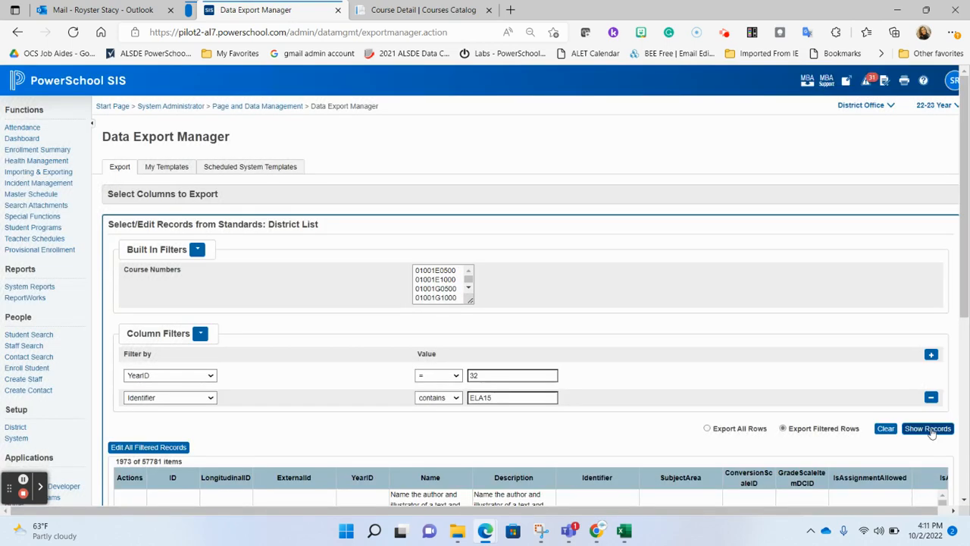
Open the record for standard ELA15.K.15 to examine its editable fields, and close it without submitting.
scroll(788, 376, "down", 1)
scroll(786, 372, "down", 3)
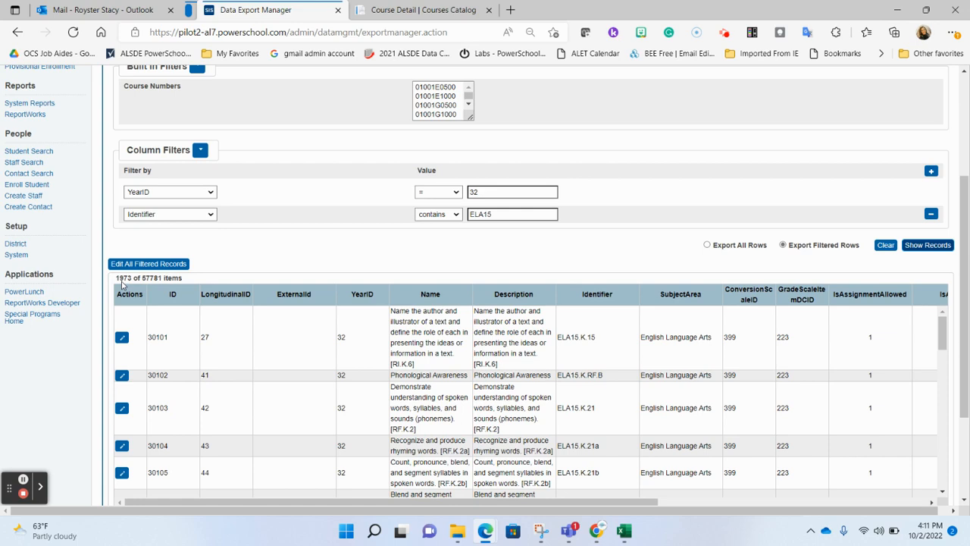
left_click(123, 337)
left_click(124, 338)
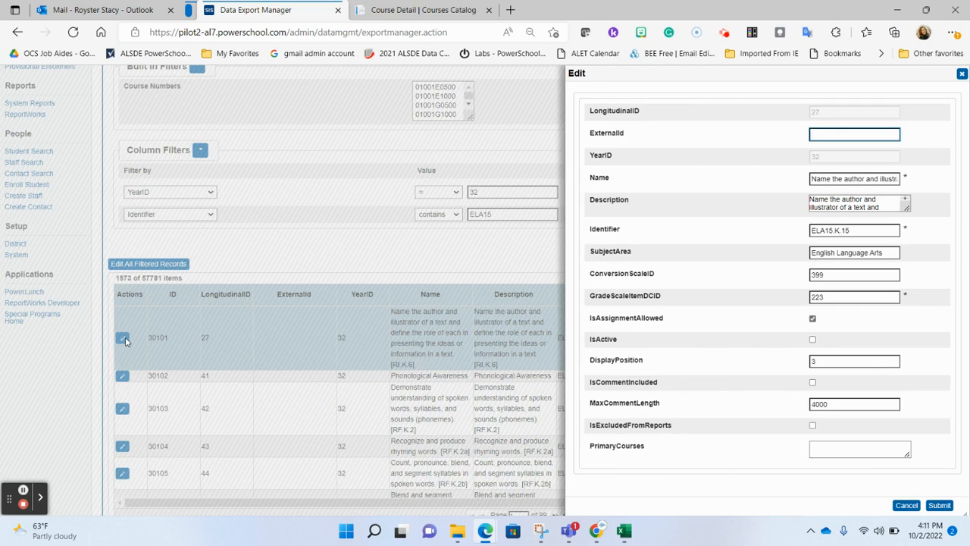
left_click(962, 74)
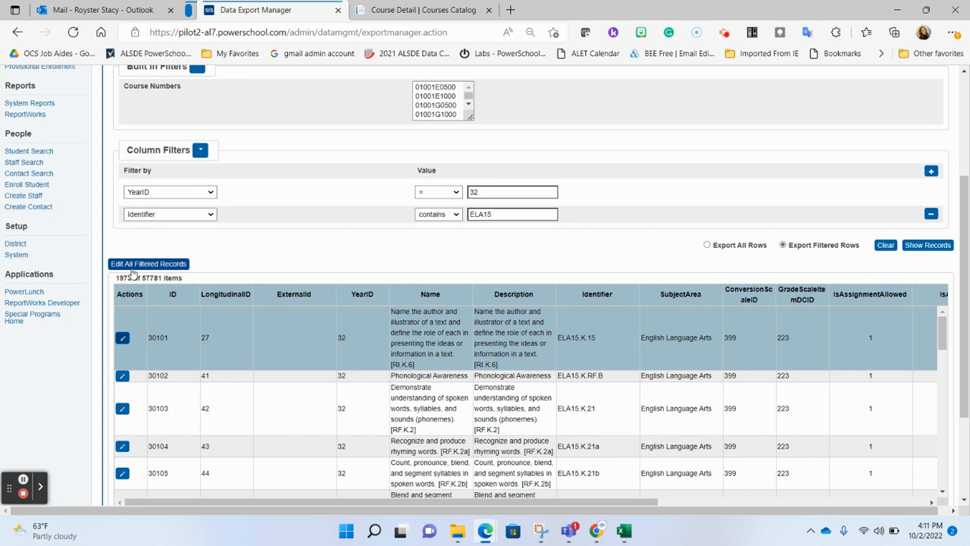
Submit a bulk edit of all filtered ELA15 records with IsActive unchecked.
left_click(132, 265)
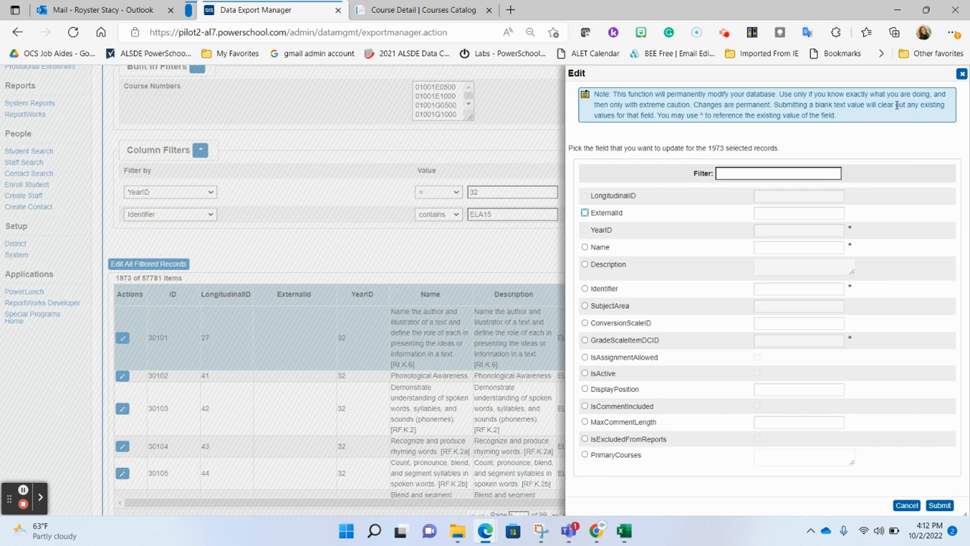
left_click(585, 373)
left_click(757, 373)
left_click(758, 374)
left_click(584, 454)
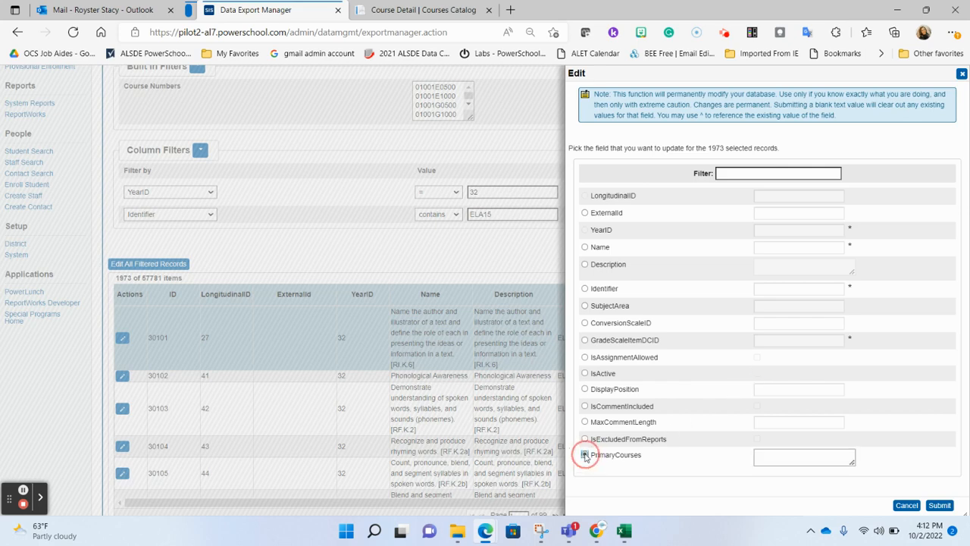
left_click(767, 460)
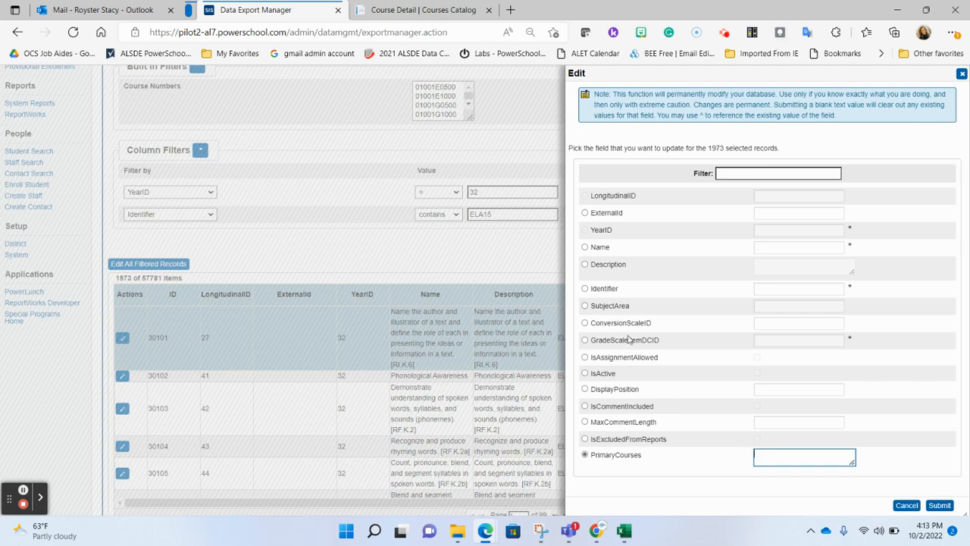
left_click(586, 373)
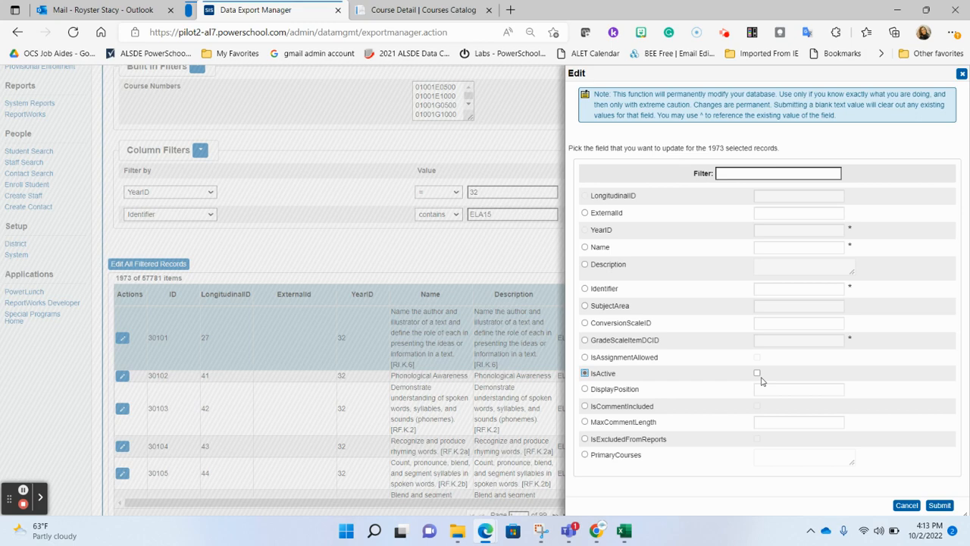
left_click(947, 506)
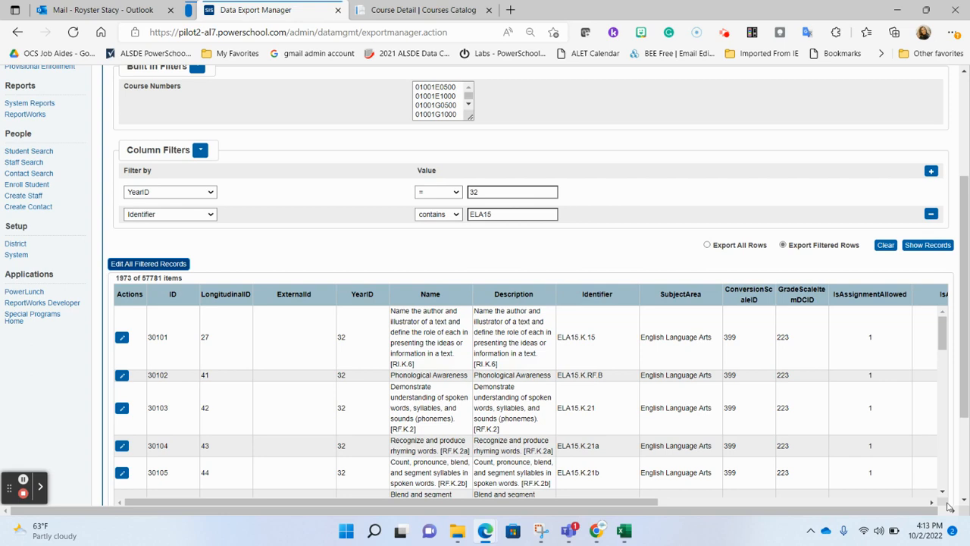
Check the IsActive and PrimaryCourses columns, and submit a bulk edit of all filtered ELA15 records with PrimaryCourses left blank.
scroll(309, 367, "right", 2)
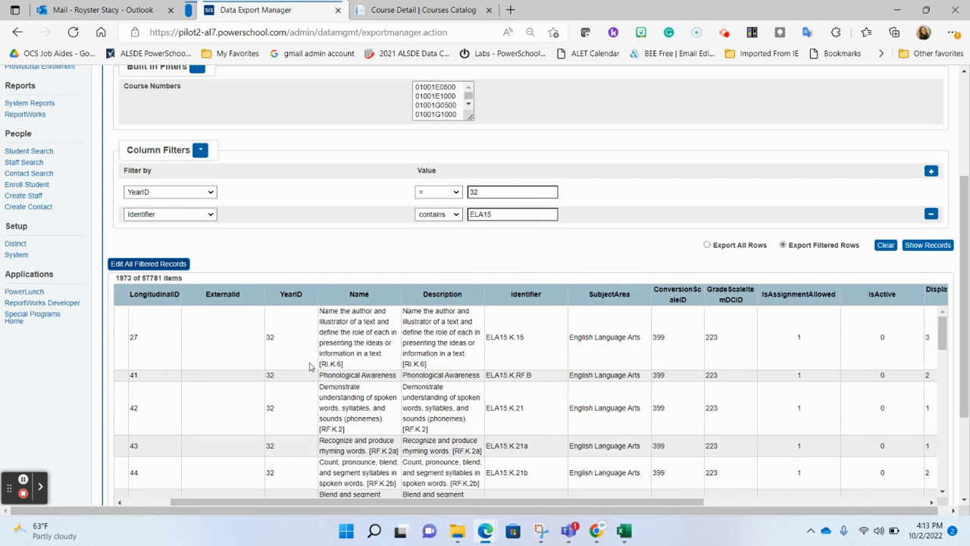
scroll(310, 367, "right", 2)
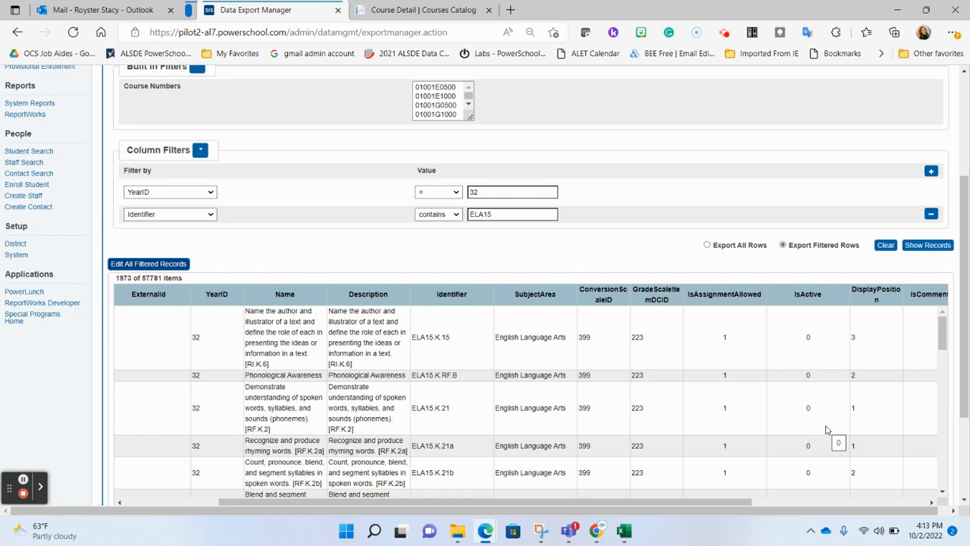
scroll(827, 430, "right", 5)
scroll(827, 429, "down", 2)
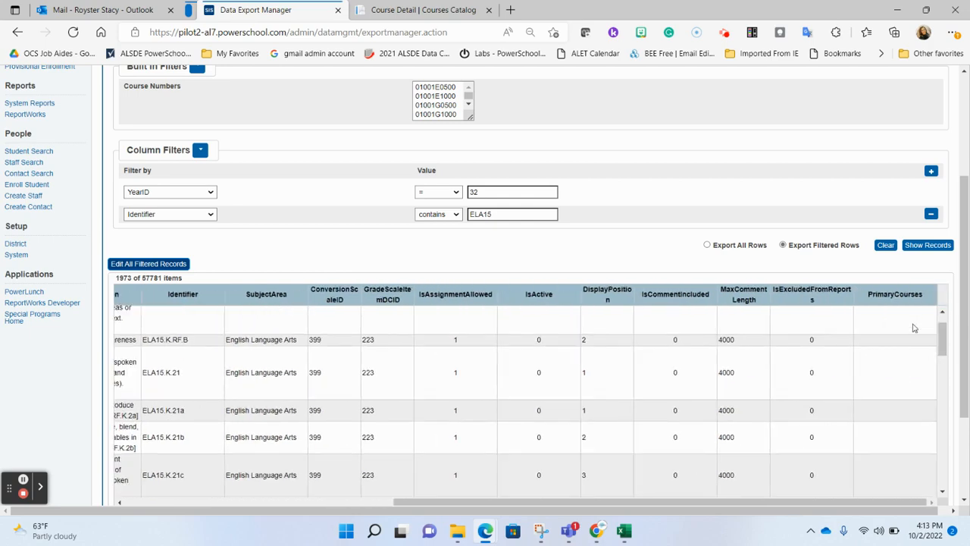
scroll(708, 366, "left", 6)
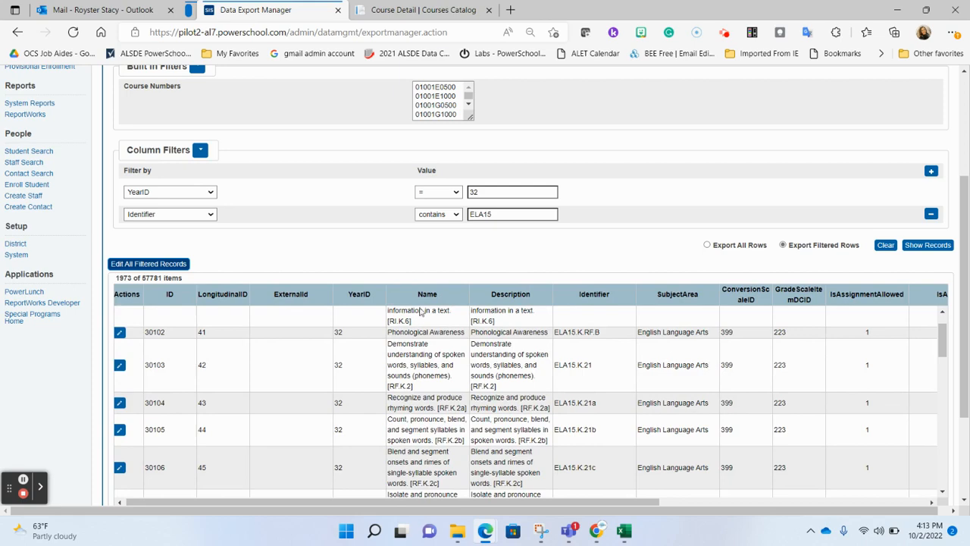
left_click(176, 264)
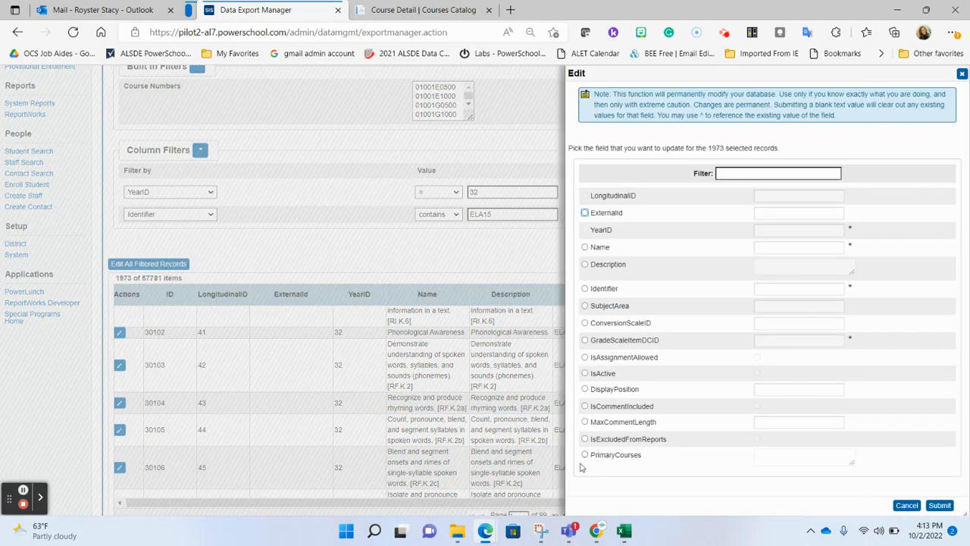
left_click(584, 455)
left_click(940, 506)
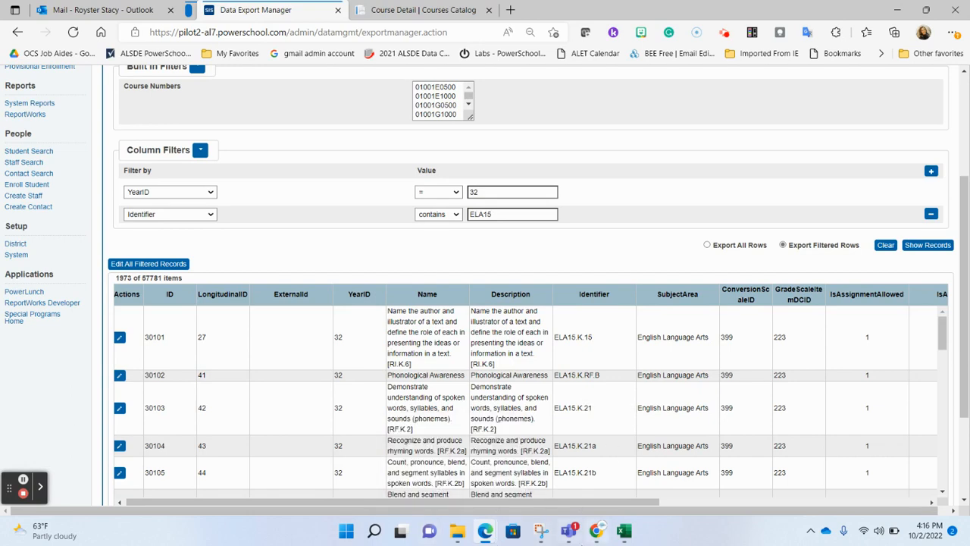
Reload the Q1 standards grades of the Grade 1 English Language Arts class in PowerTeacher Pro and return to the Data Export Manager.
mouse_move(485, 530)
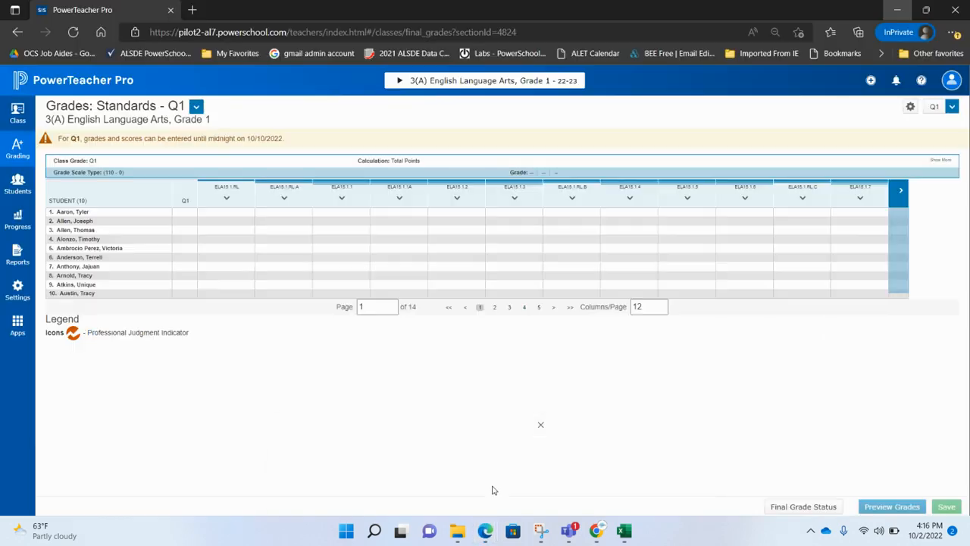
left_click(492, 485)
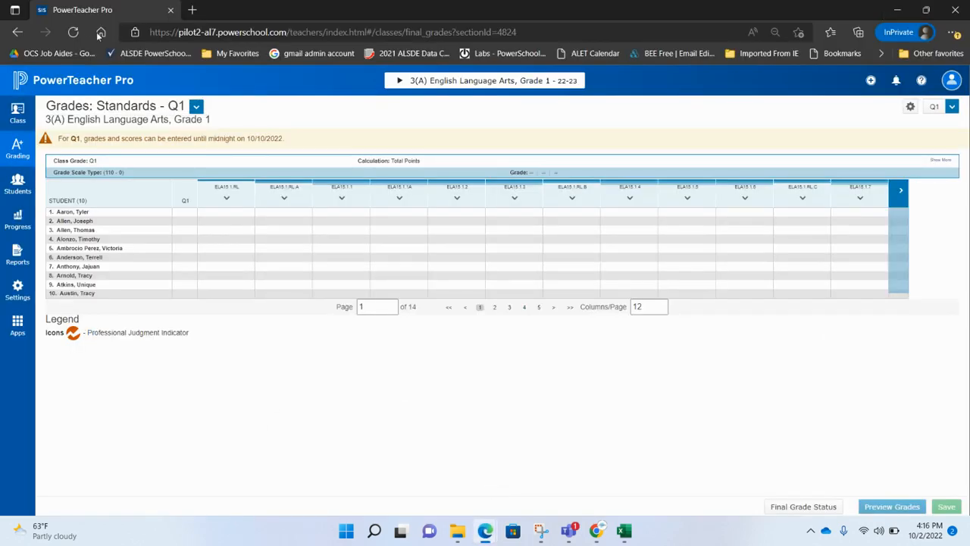
left_click(74, 32)
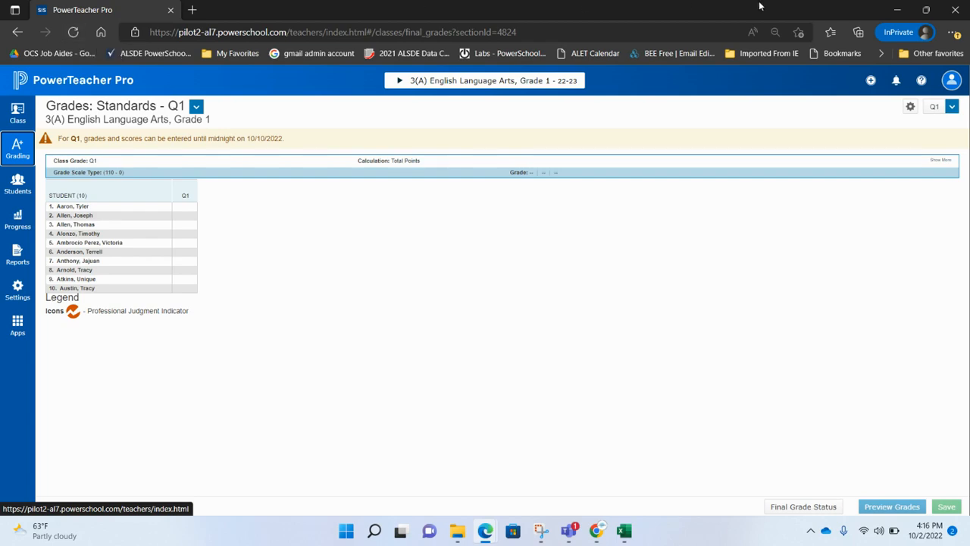
left_click(896, 10)
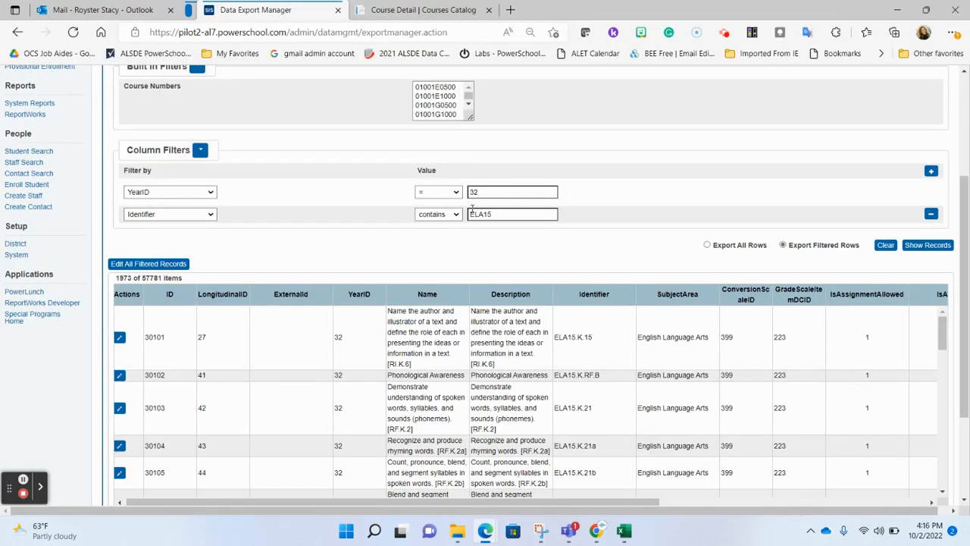
Set the Identifier filter to contain ELA21 and show the matching records.
left_click(509, 214)
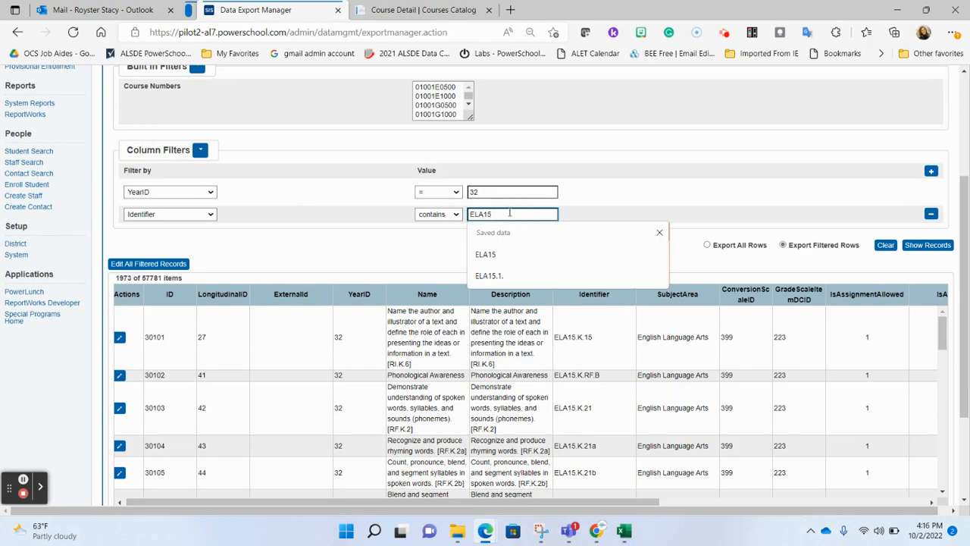
key("BackSpace")
key("BackSpace")
type("21")
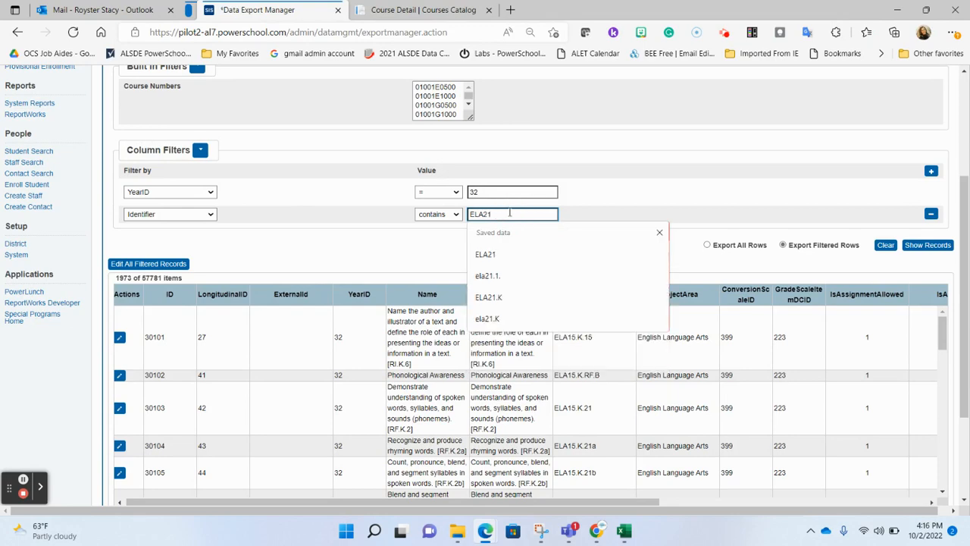
left_click(914, 246)
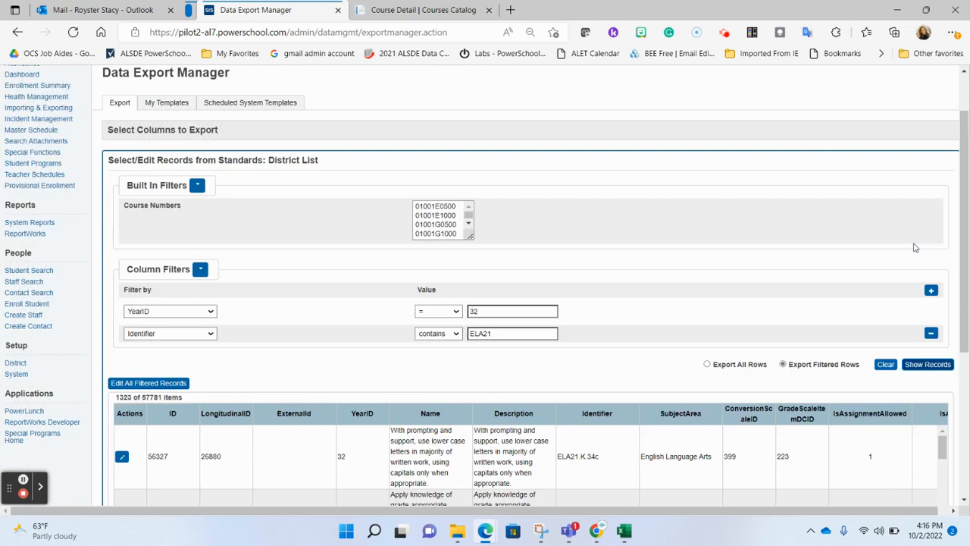
scroll(672, 256, "down", 2)
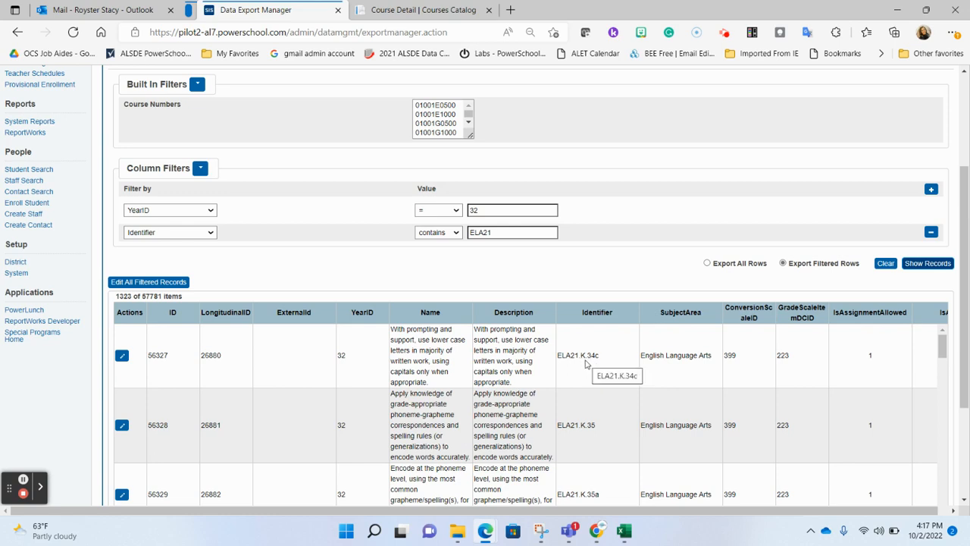
Set the Identifier filter to contain ELA21.1, show the matching records and review their identifiers.
left_click(508, 232)
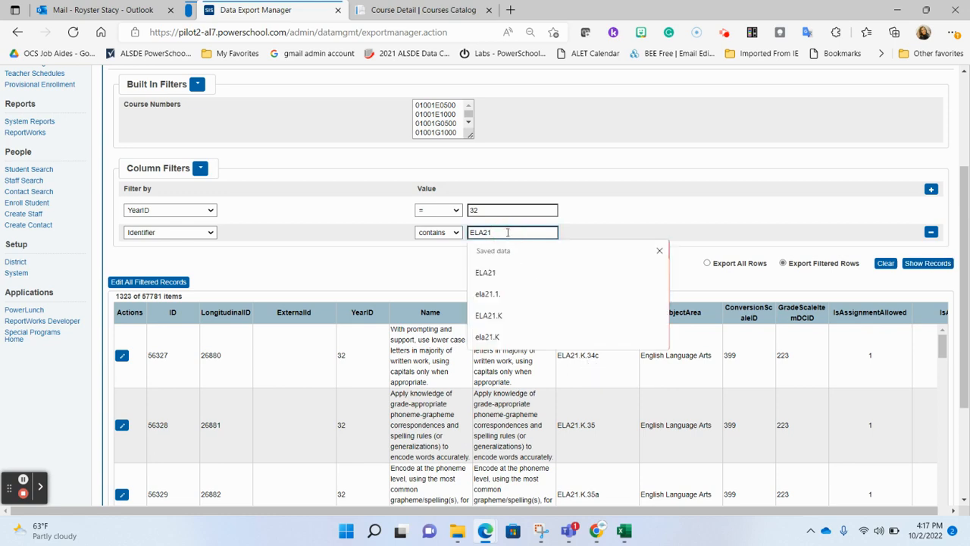
type(".1")
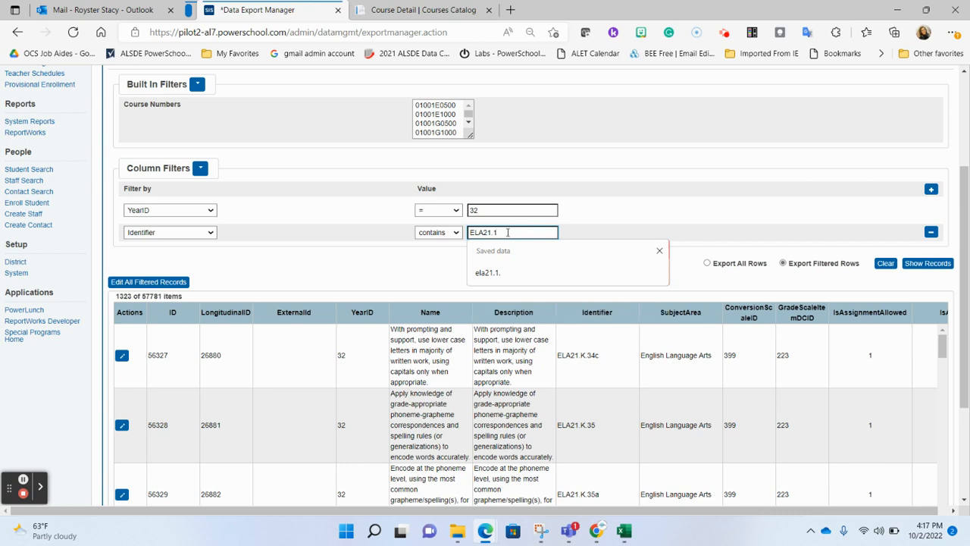
left_click(580, 235)
left_click(919, 263)
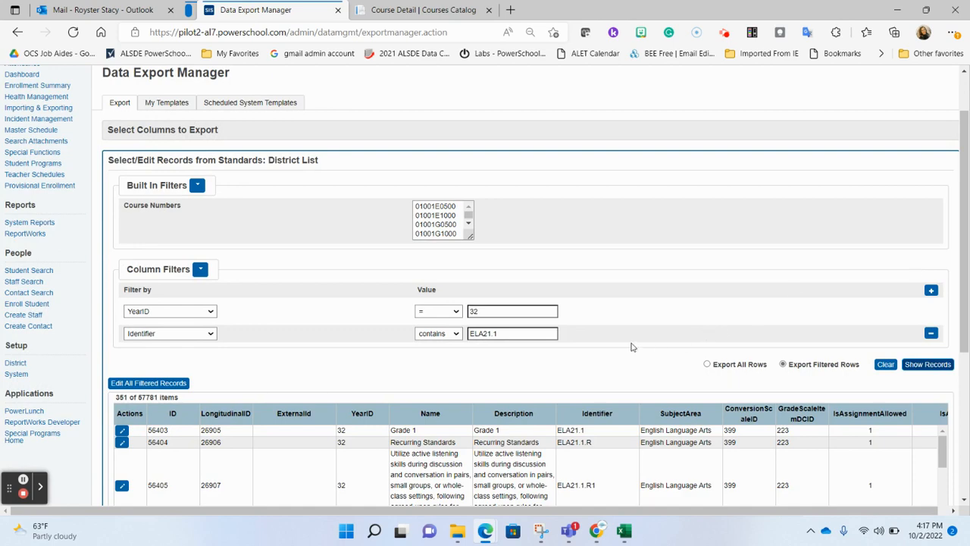
scroll(631, 345, "down", 5)
scroll(631, 347, "down", 10)
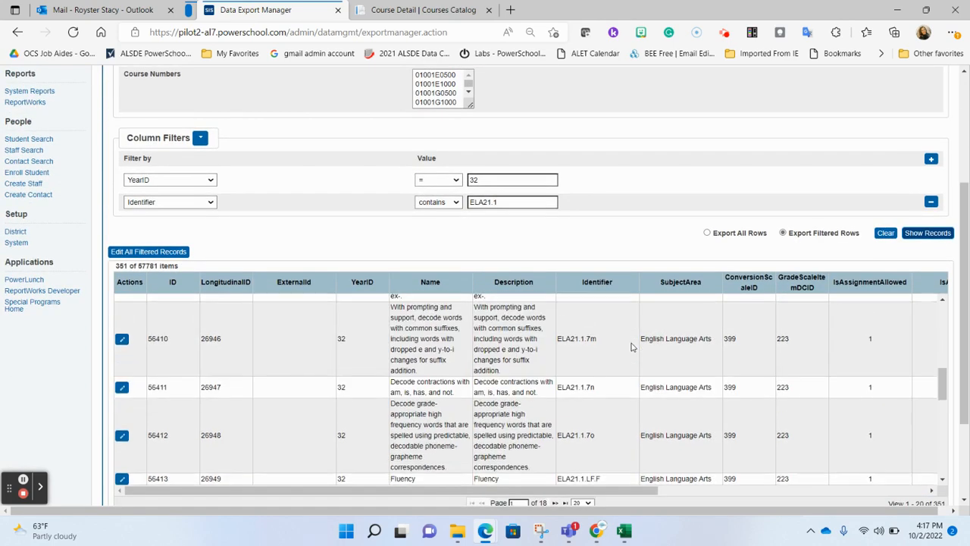
scroll(631, 347, "down", 3)
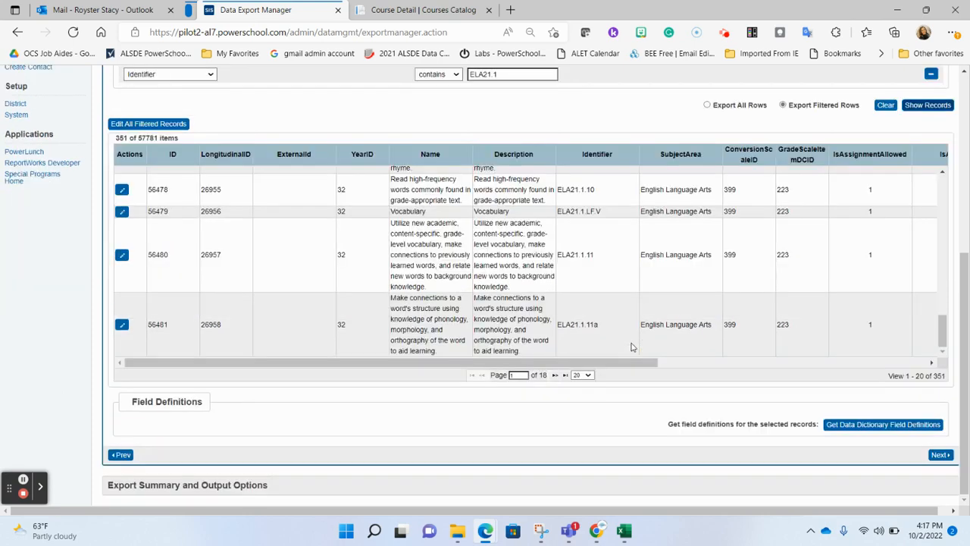
scroll(588, 297, "up", 15)
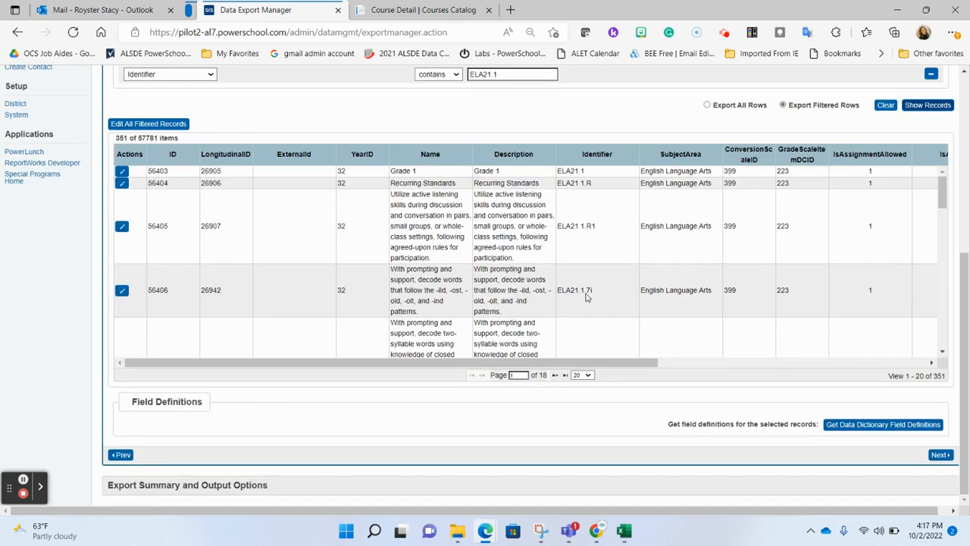
scroll(588, 297, "up", 1)
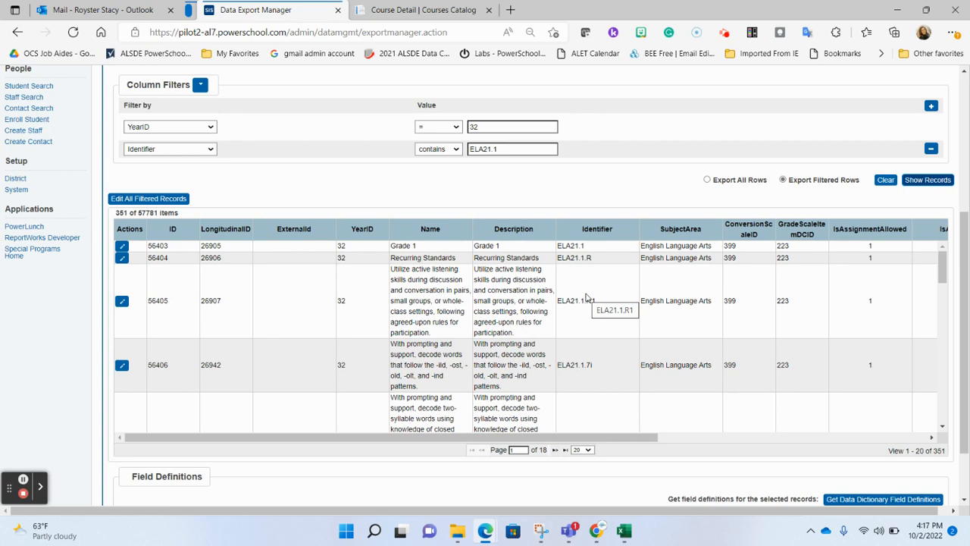
Narrow the Identifier filter to contain "ELA21.1." with a trailing period, show the matching records and review them.
left_click(530, 150)
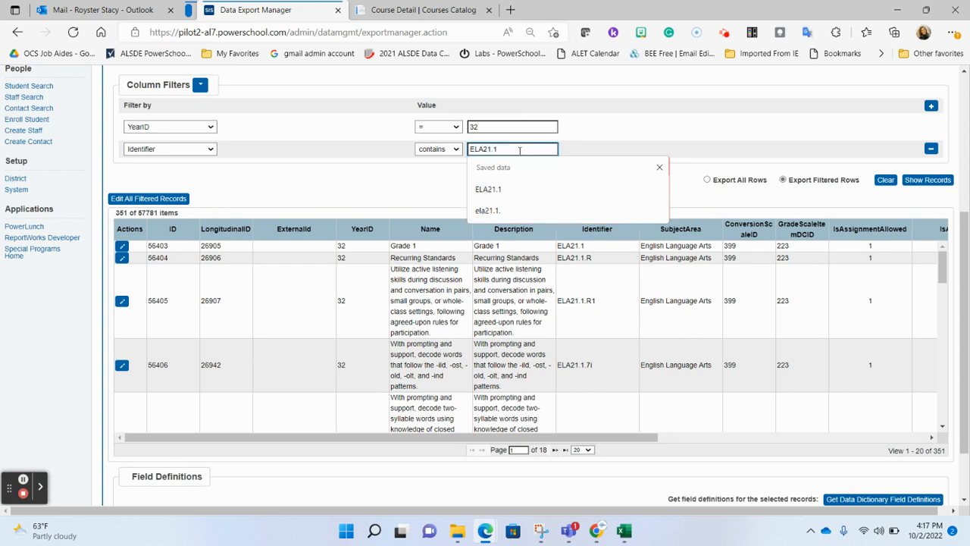
type(".")
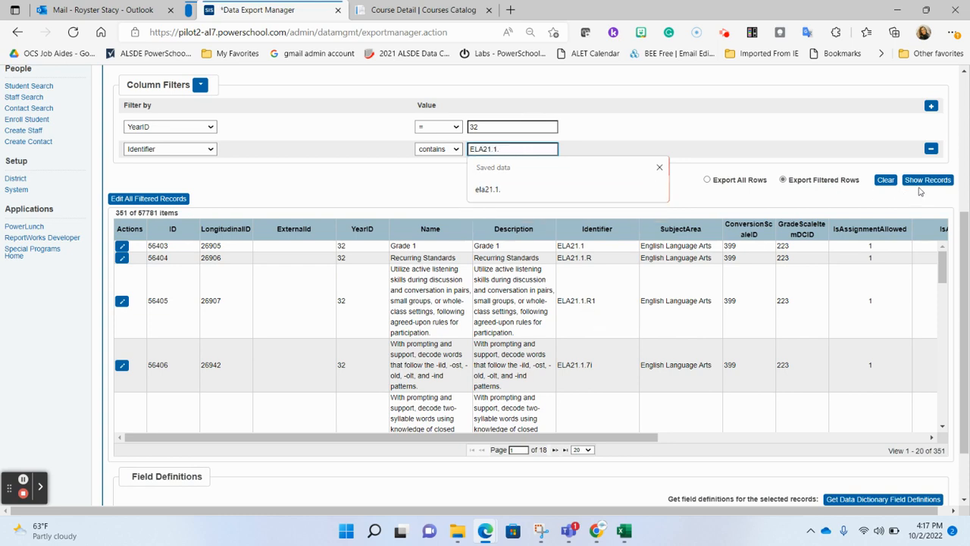
left_click(917, 182)
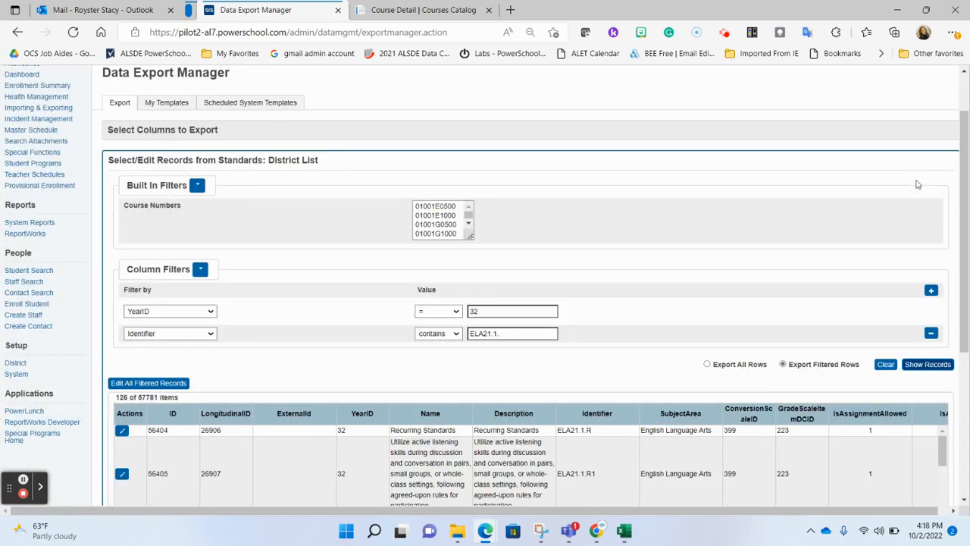
scroll(917, 184, "down", 2)
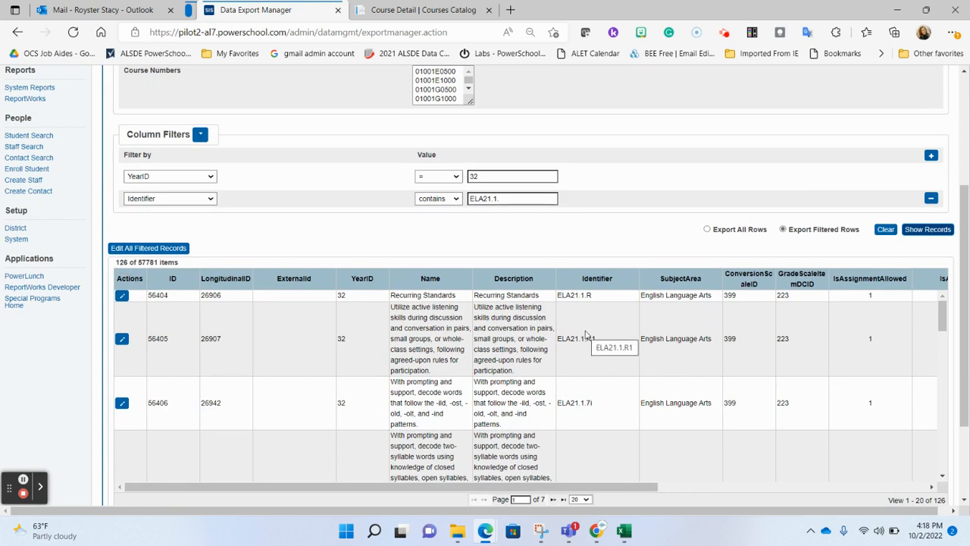
scroll(586, 335, "down", 1)
scroll(586, 334, "up", 1)
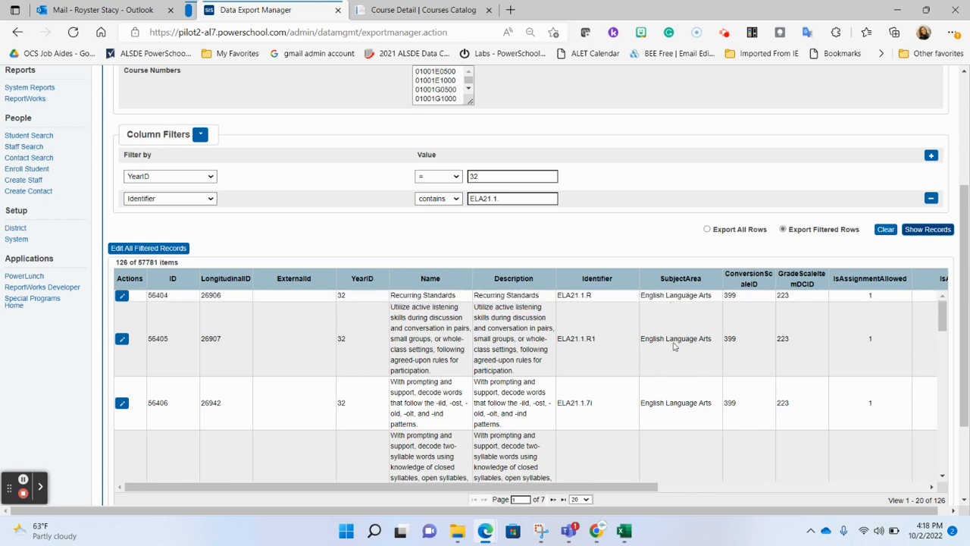
scroll(674, 347, "down", 2)
scroll(675, 347, "up", 2)
Submit a bulk edit of all filtered ELA21.1. records with IsActive checked.
left_click(165, 250)
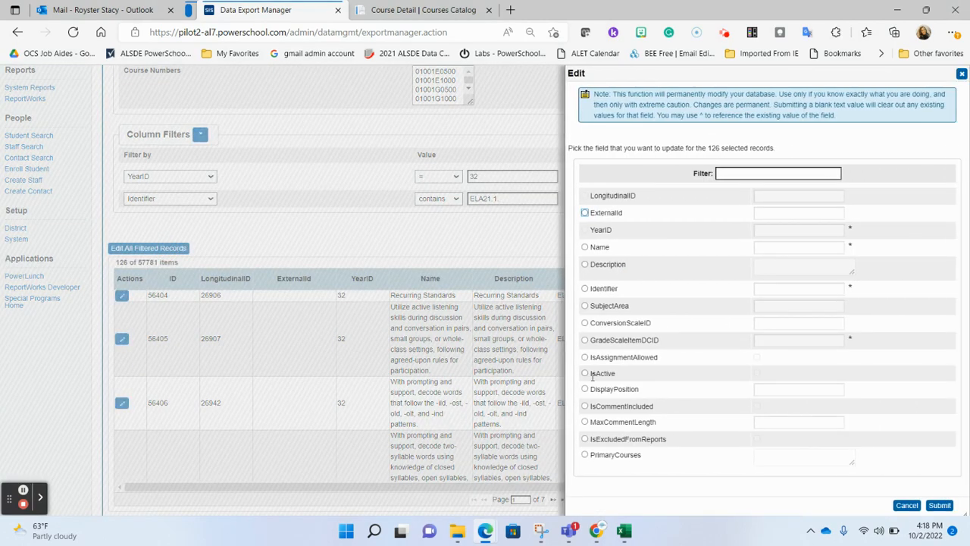
left_click(585, 373)
left_click(756, 373)
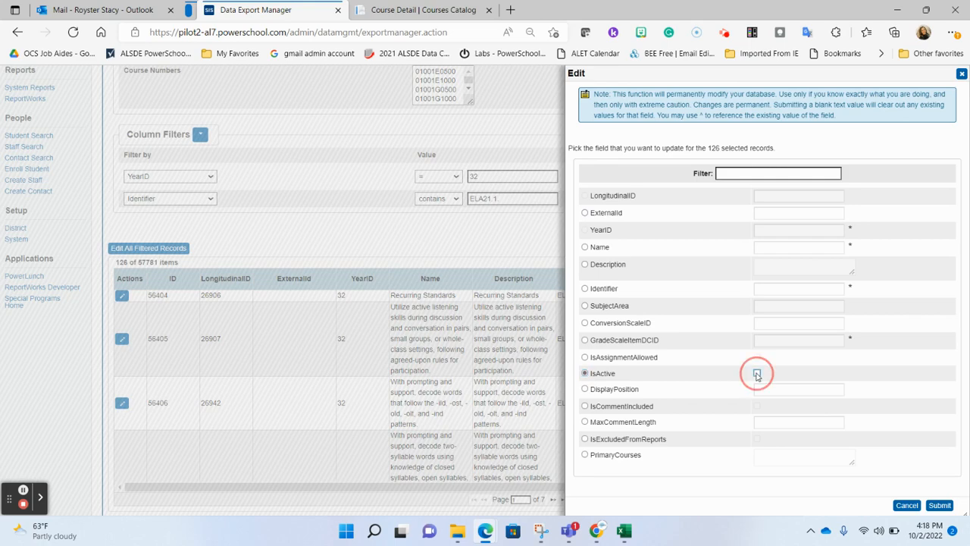
left_click(942, 506)
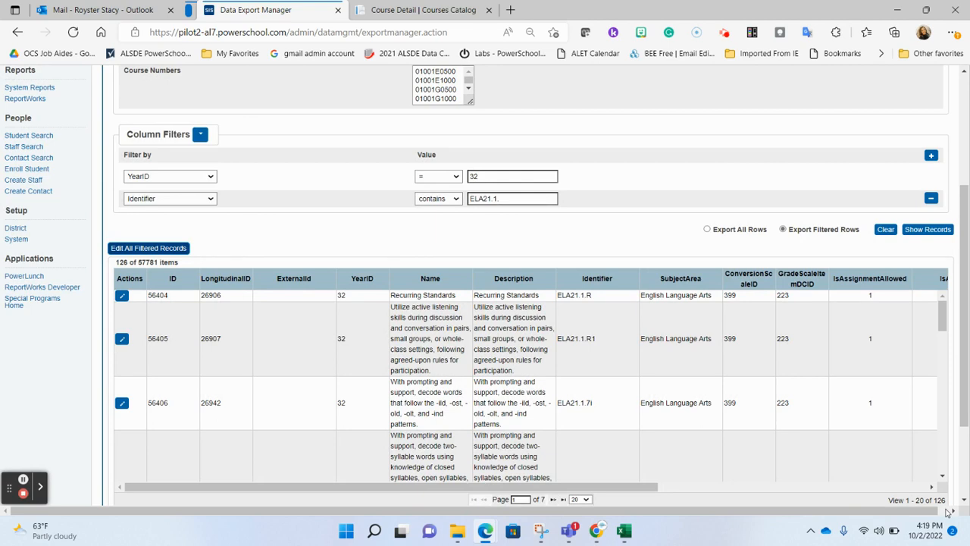
Look up the Grade 1 English Language Arts course number in the Courses Catalog and submit a bulk edit setting PrimaryCourses to 01029G0101 for all filtered records.
left_click(435, 10)
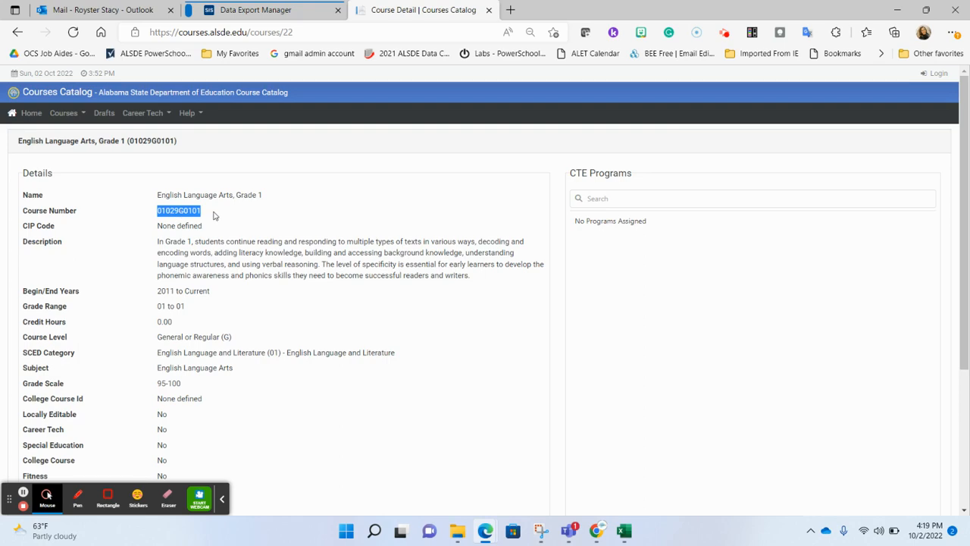
left_click(257, 9)
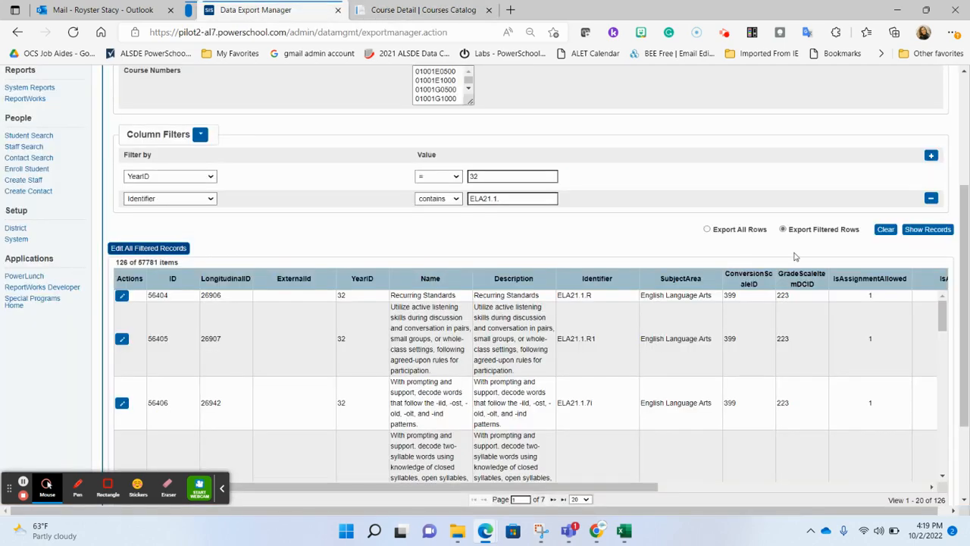
left_click(164, 249)
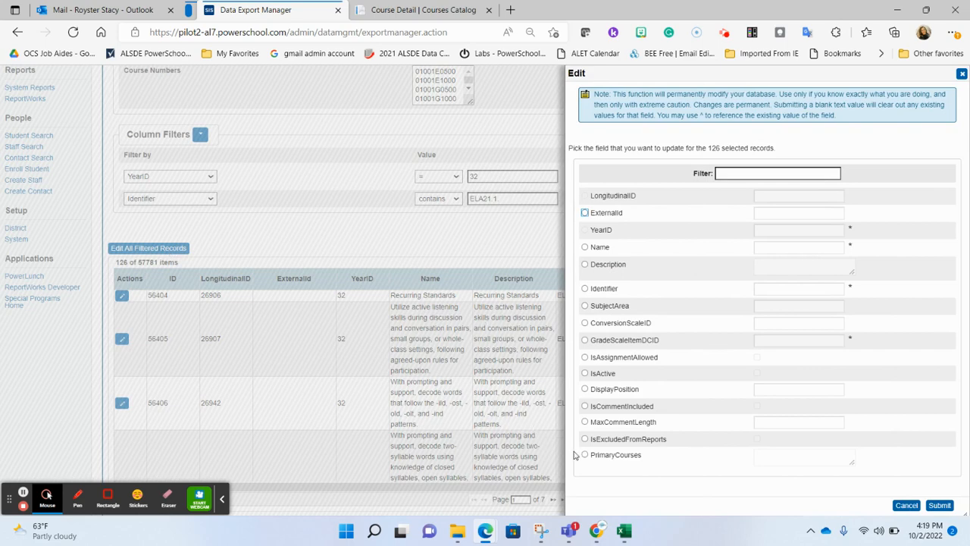
left_click(585, 456)
left_click(780, 458)
type("01029G0101")
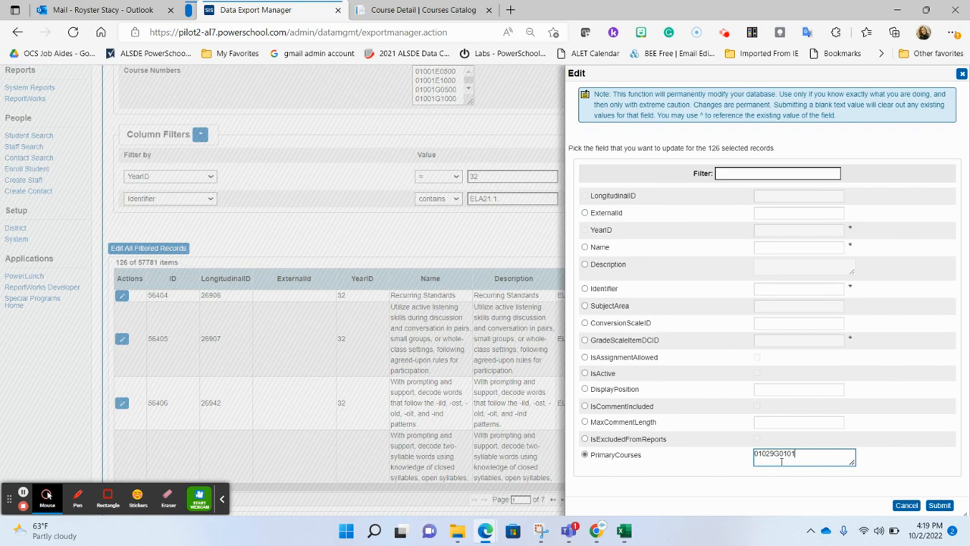
left_click(945, 510)
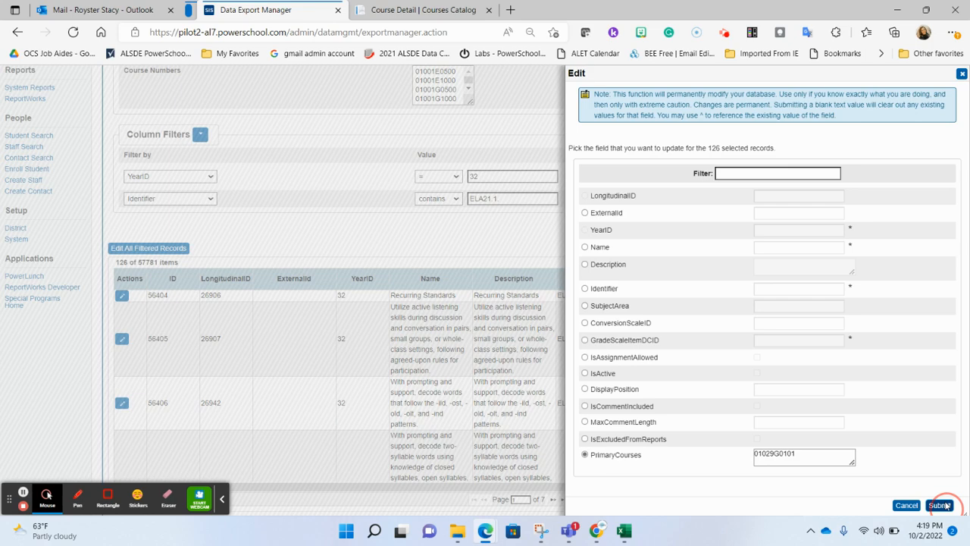
left_click(941, 505)
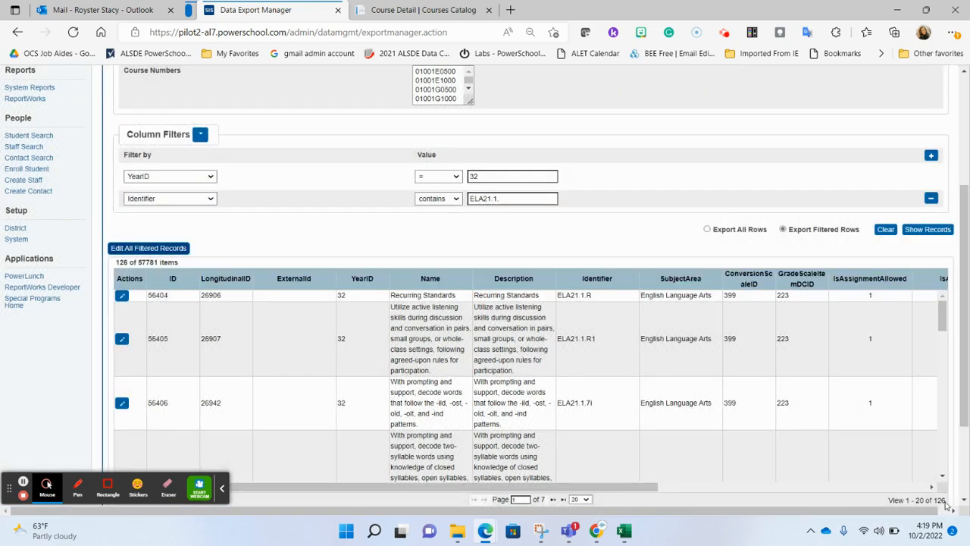
Check the IsActive and PrimaryCourses columns, and reload the Q1 standards grades of the Grade 1 English Language Arts class in PowerTeacher Pro.
scroll(706, 354, "right", 5)
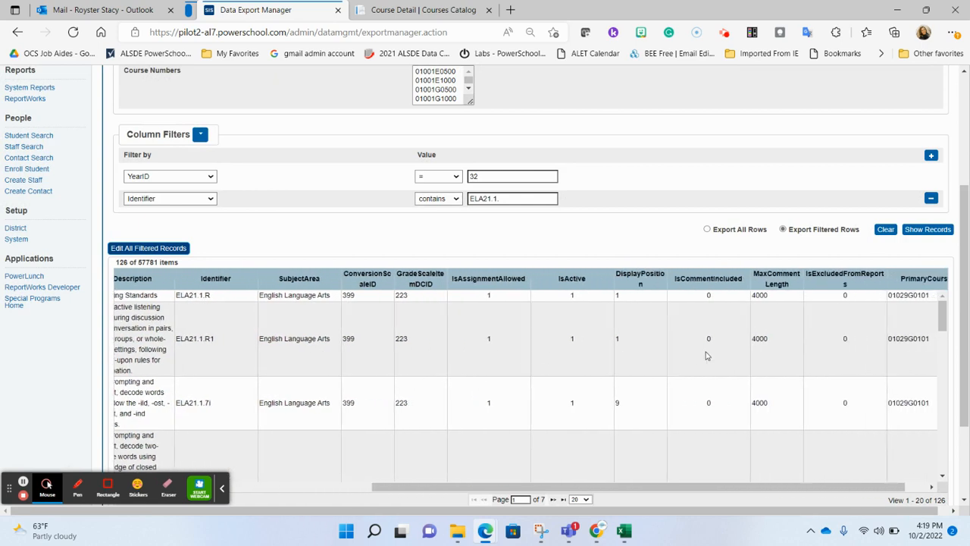
scroll(706, 355, "right", 1)
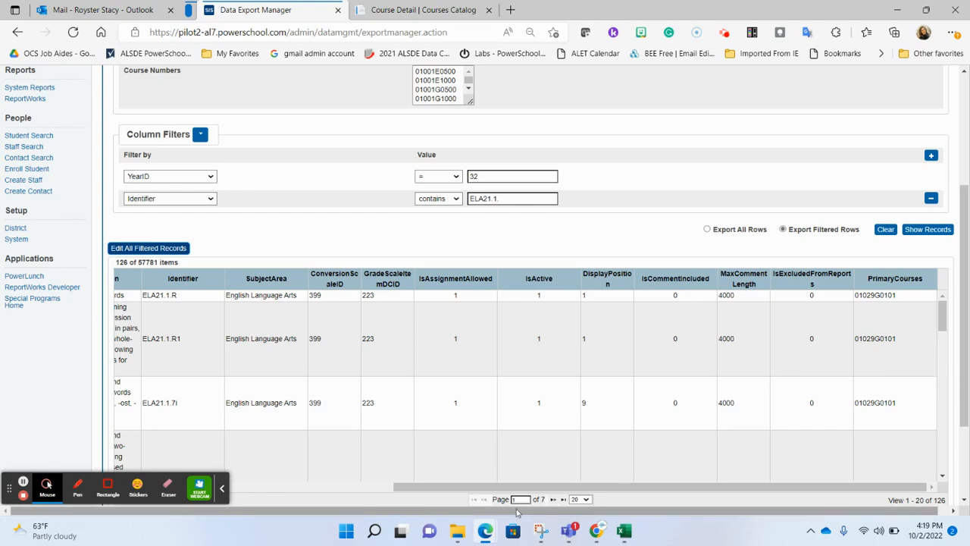
mouse_move(497, 522)
left_click(502, 473)
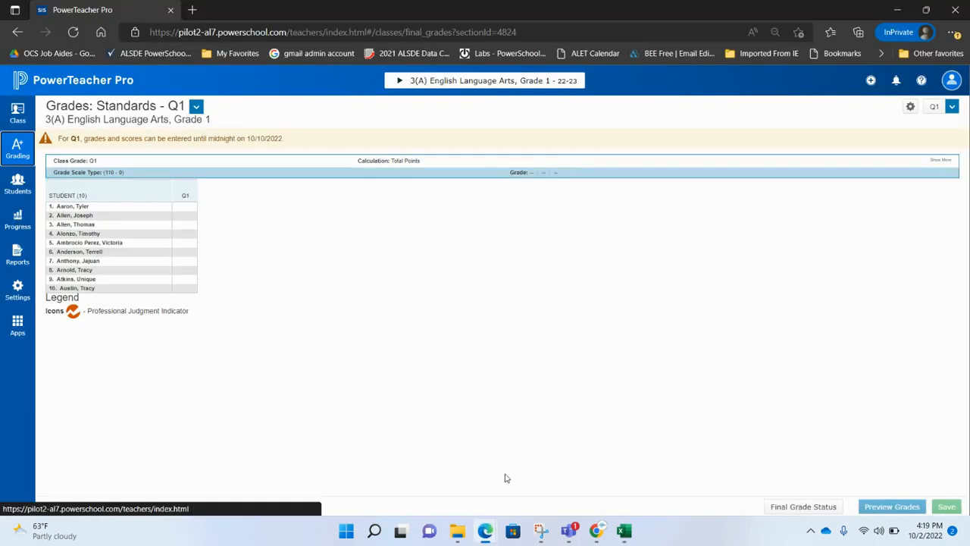
left_click(78, 33)
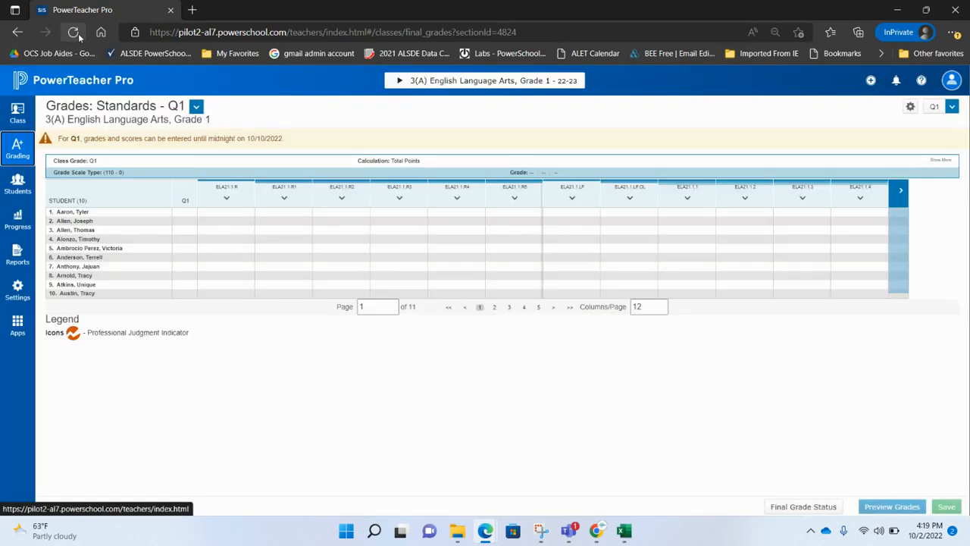
View the descriptions and grade scales of standards ELA21.1.R and ELA21.1.R1 from the first student's score cells.
left_click(212, 215)
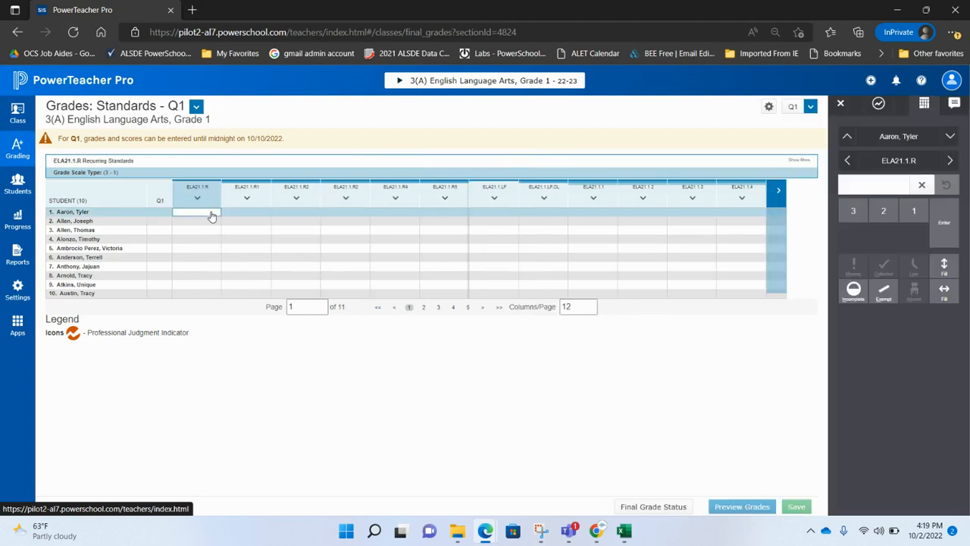
left_click(248, 202)
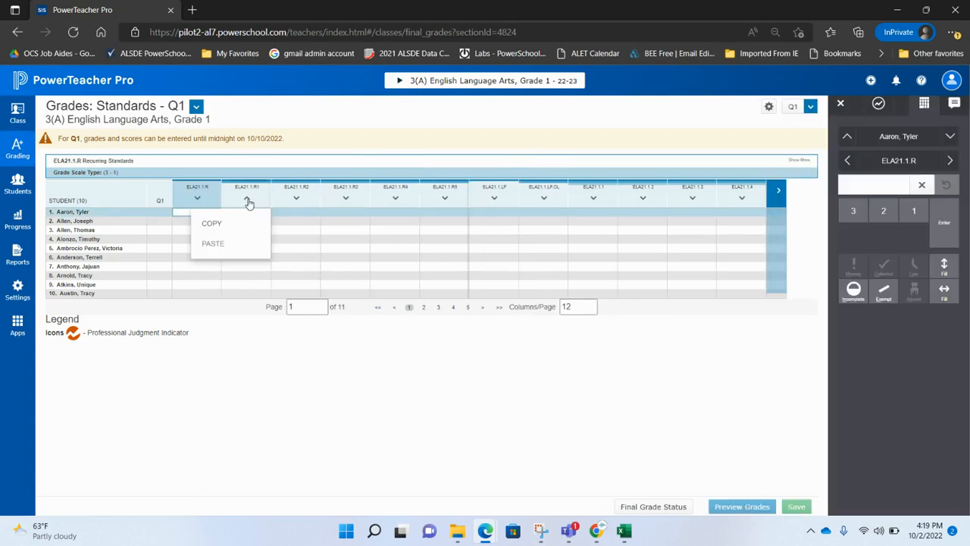
left_click(251, 202)
left_click(255, 214)
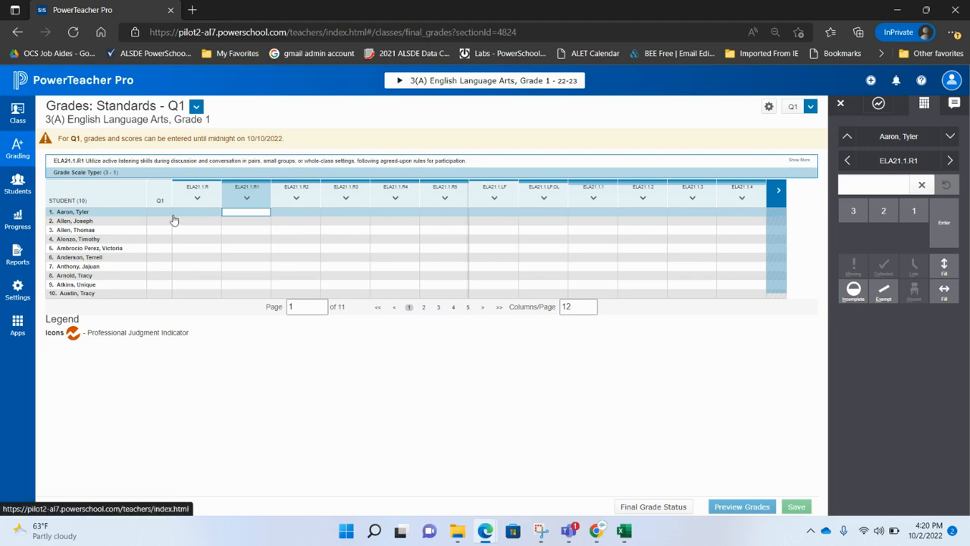
Enter ELA21.1.R scores down the class list as 3, blank, 2, 1, 3, 2, 1, 3, 2 and 1.
left_click(205, 215)
type("3")
key("Return")
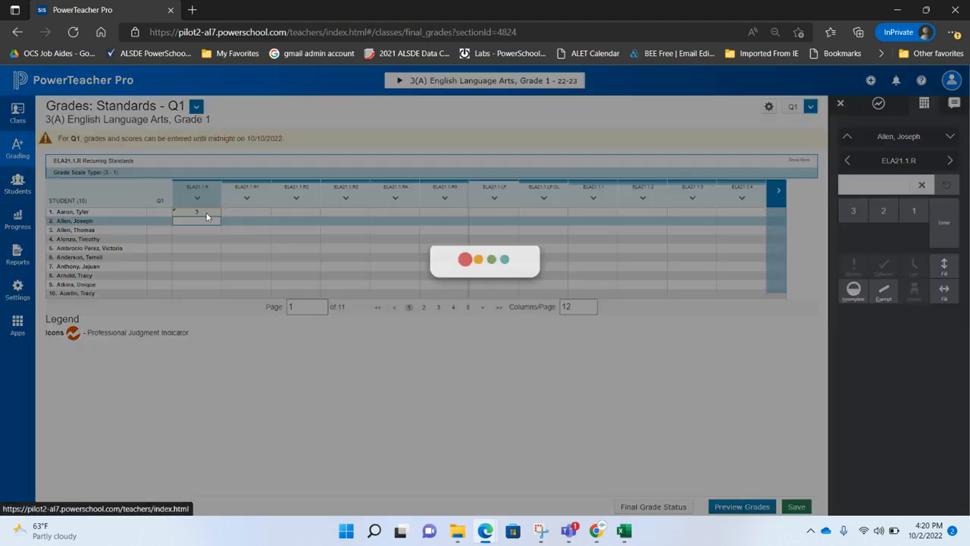
key("Return")
type("2")
key("Return")
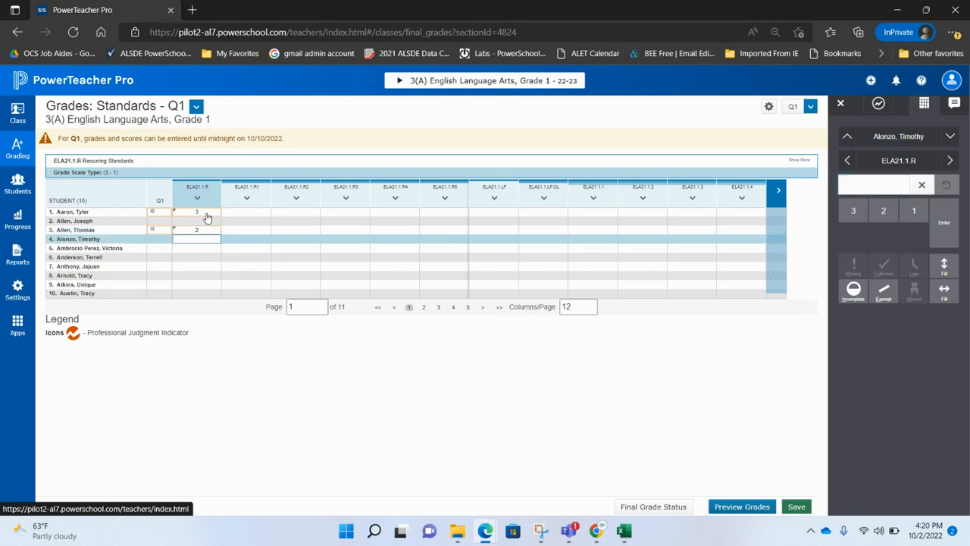
type("1")
key("Return")
type("3")
key("Return")
type("2")
key("Return")
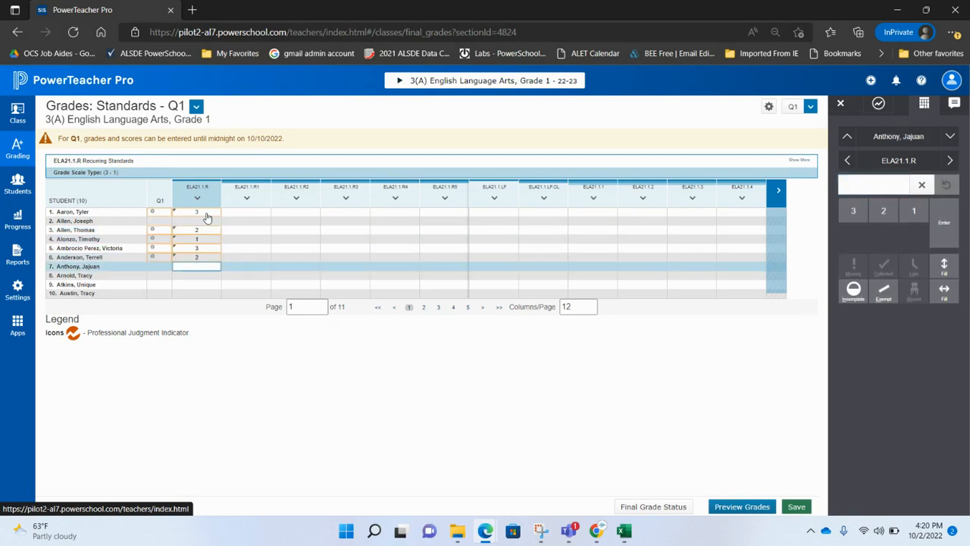
type("1")
key("Return")
type("3")
key("Return")
type("2")
key("Return")
type("1")
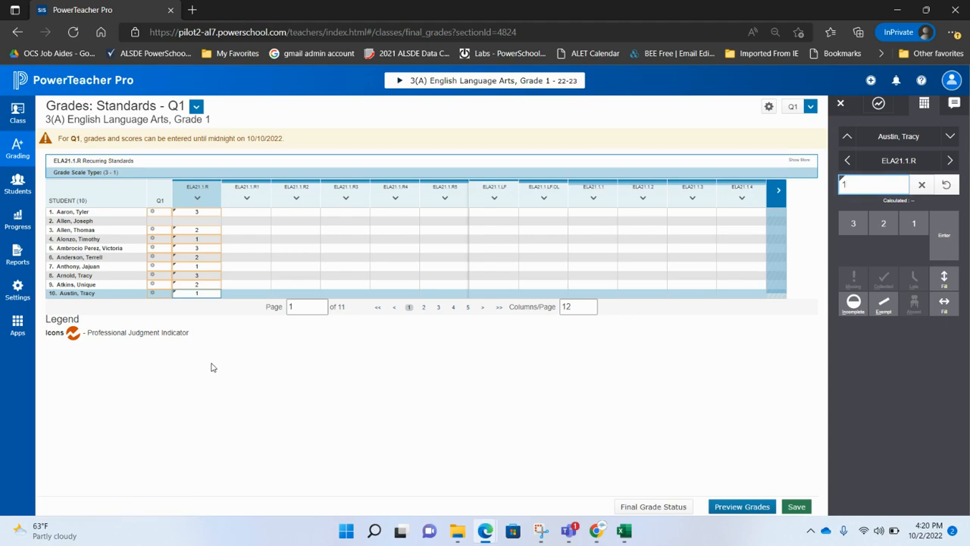
Look up the district's Grade Scales list in PowerSchool SIS on a separate browser page to check the scale DCIDs.
left_click(897, 12)
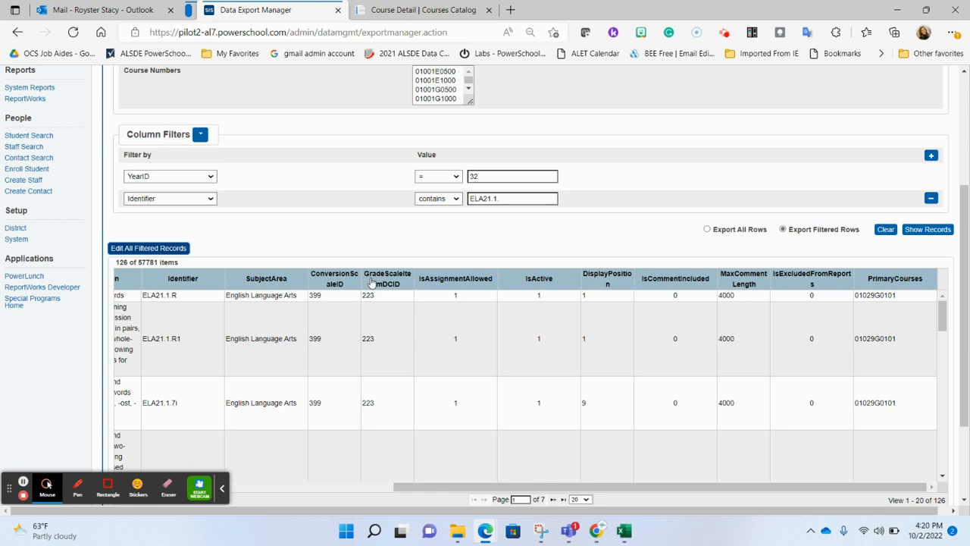
scroll(392, 303, "up", 3)
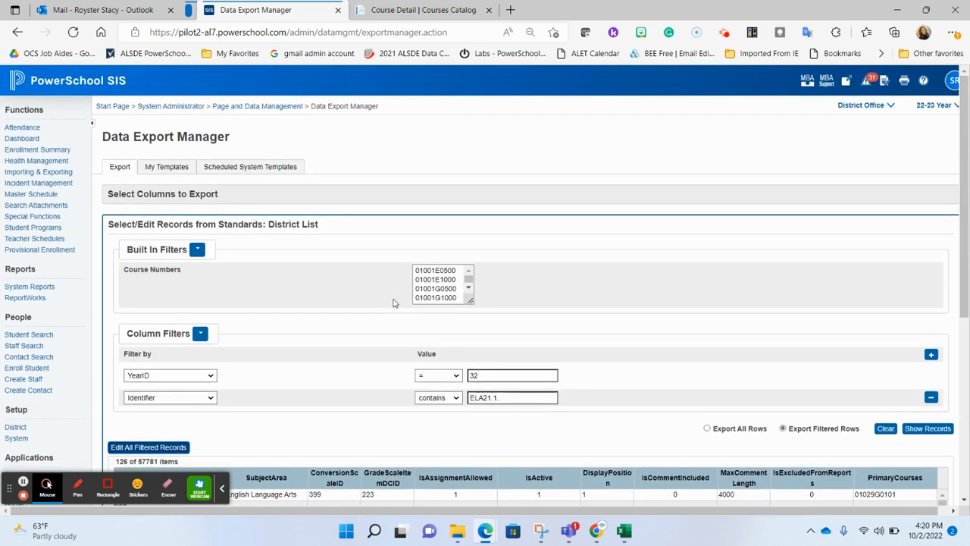
right_click(62, 79)
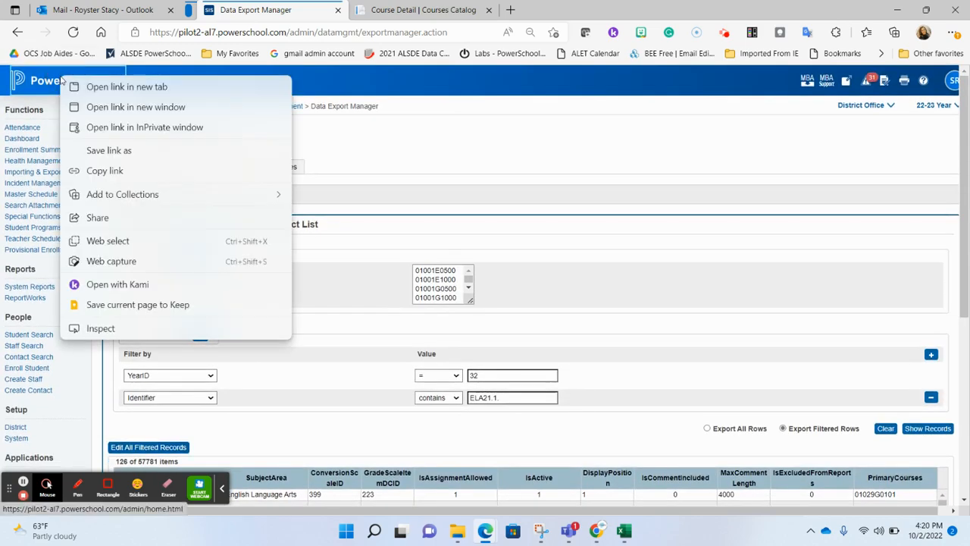
left_click(93, 87)
left_click(387, 10)
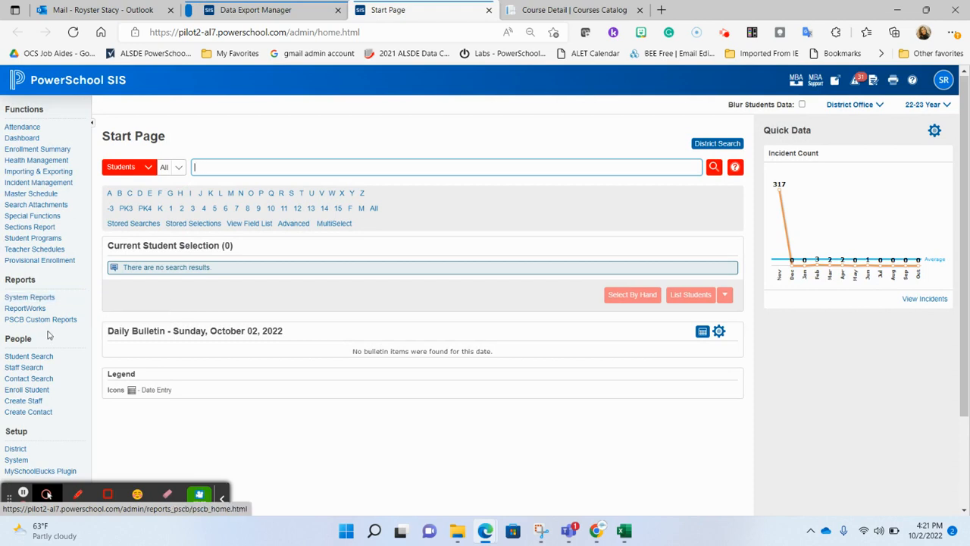
left_click(33, 448)
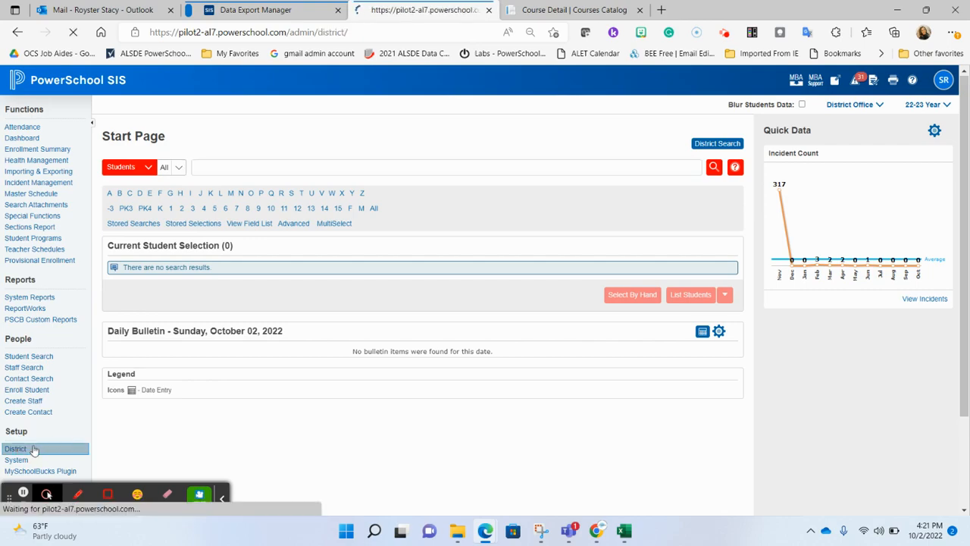
scroll(208, 408, "down", 13)
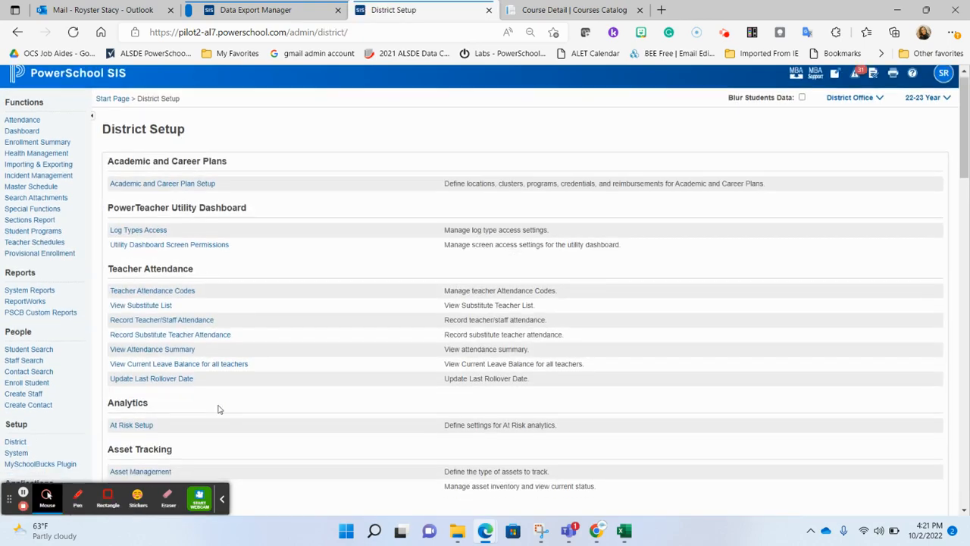
scroll(217, 409, "down", 3)
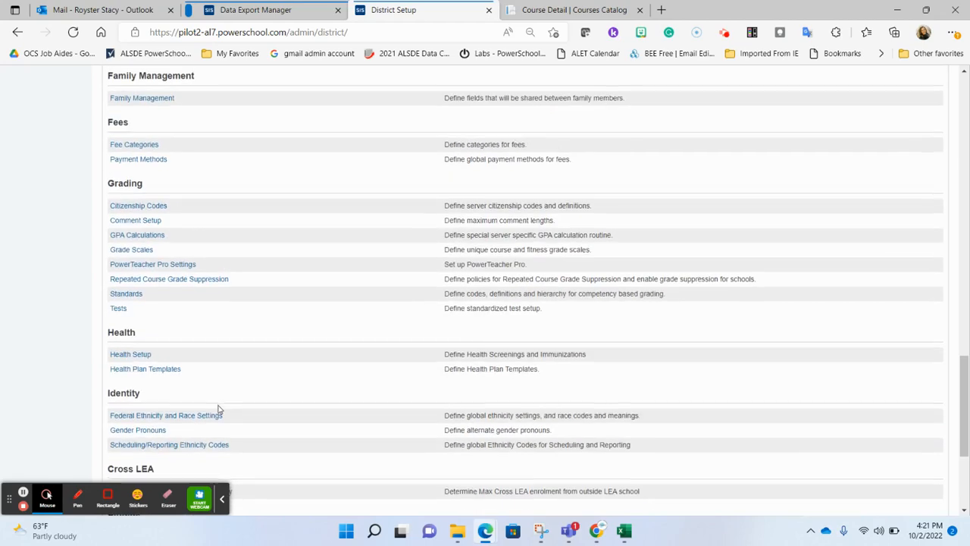
left_click(144, 252)
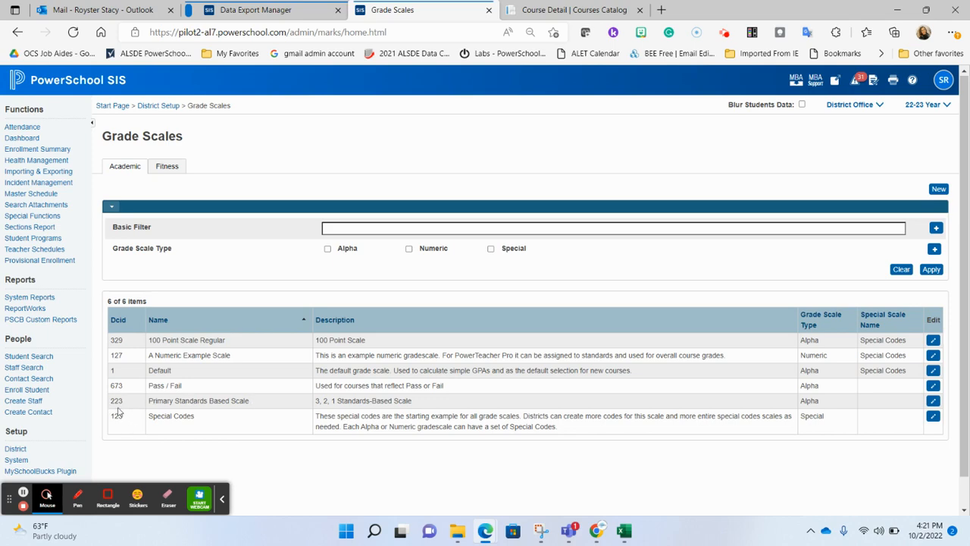
Return to Data Export Manager, turn off IsAssignmentAllowed for the Recurring Standards record ELA21.1.R, and submit the edit.
left_click(255, 10)
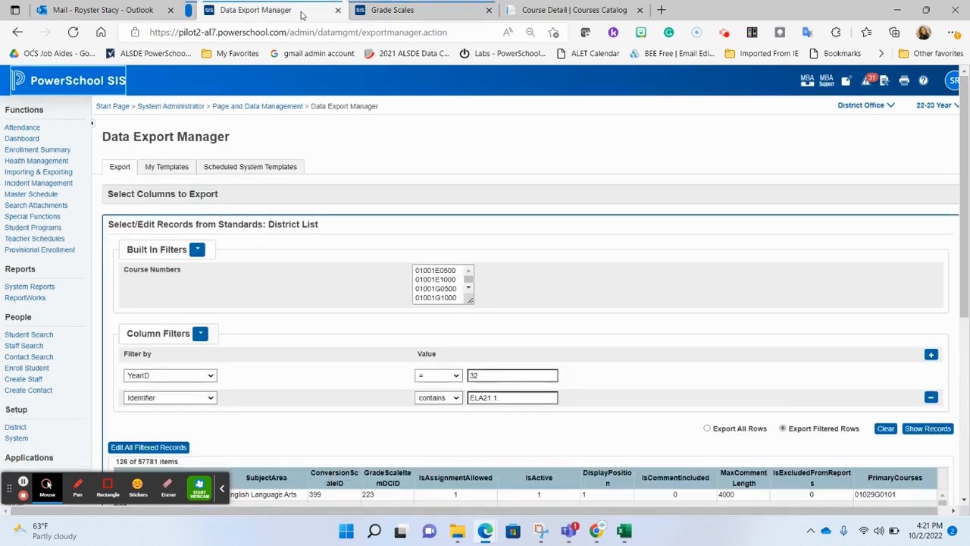
scroll(689, 270, "down", 1)
scroll(689, 271, "down", 1)
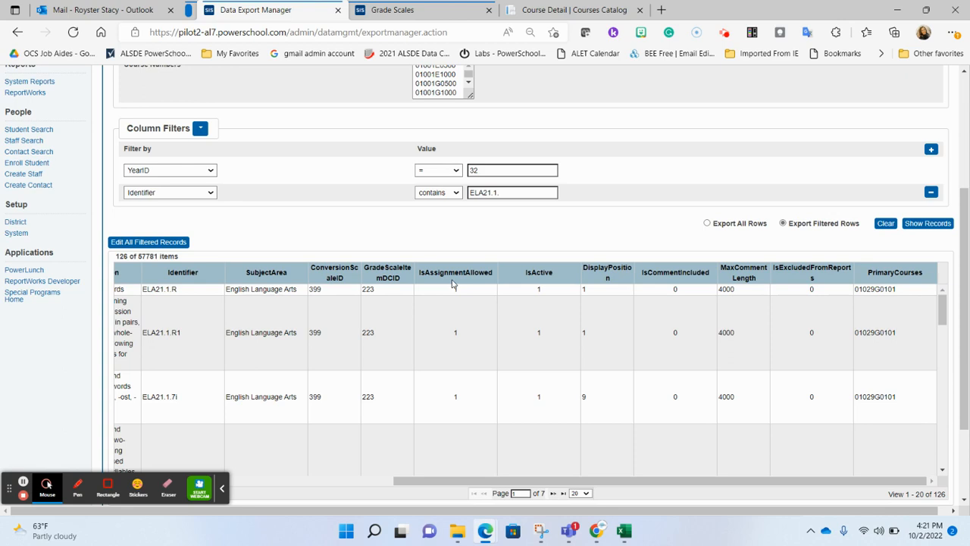
scroll(479, 343, "left", 5)
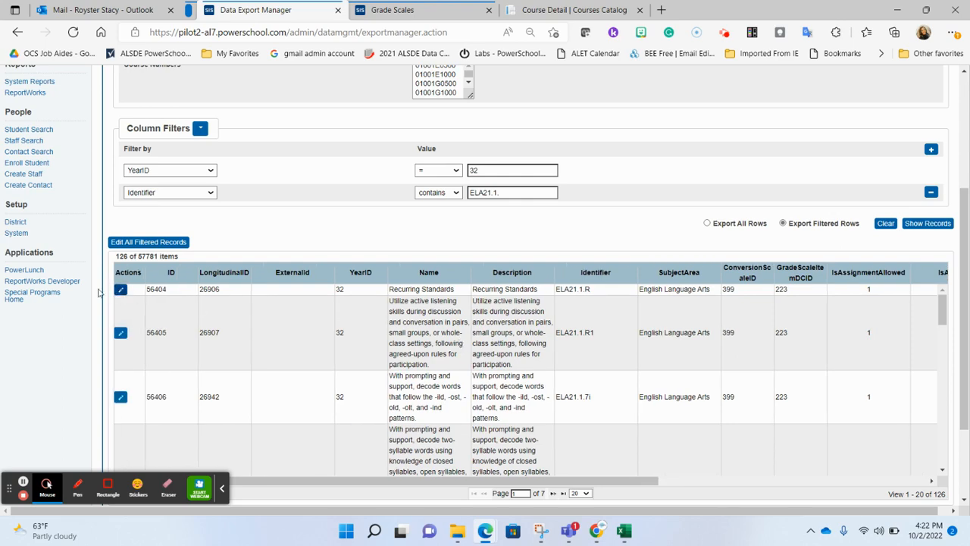
left_click(122, 291)
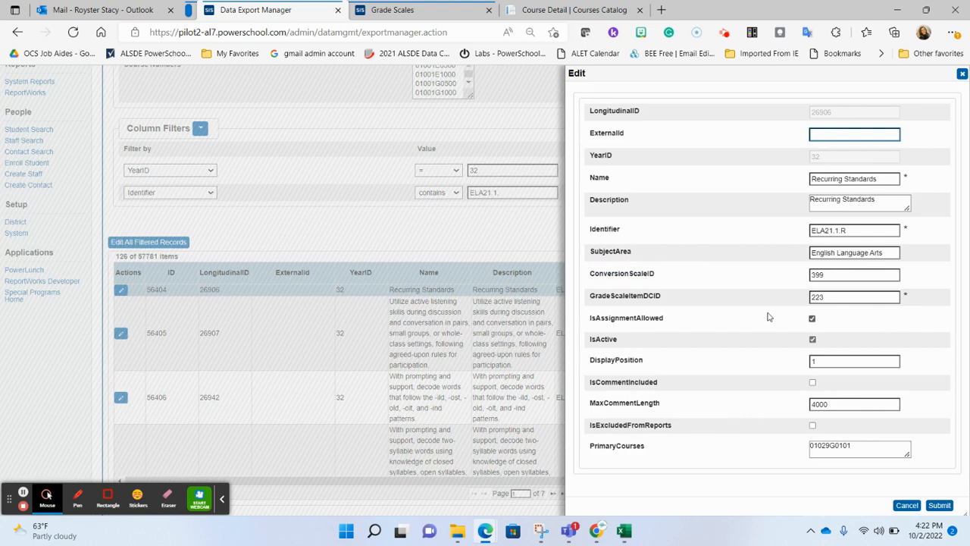
left_click(812, 318)
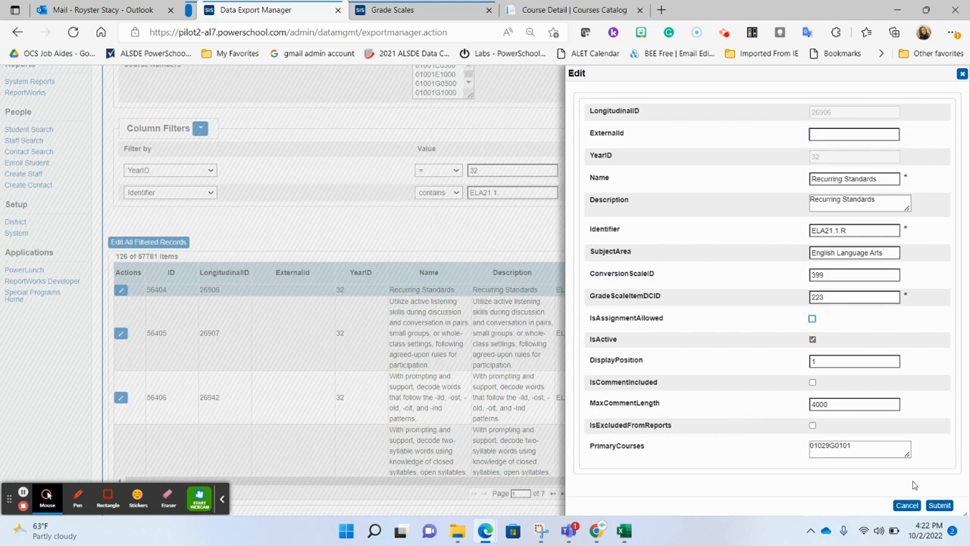
left_click(938, 506)
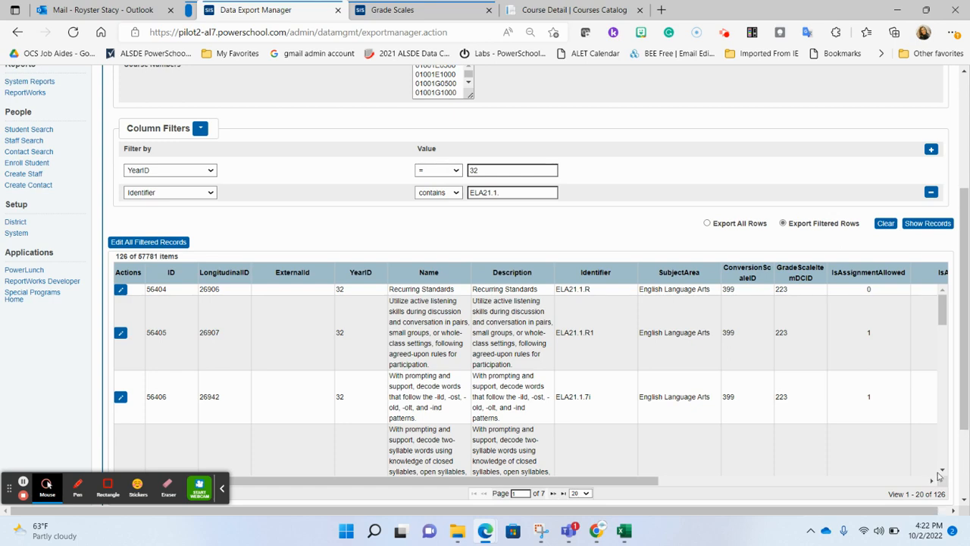
Turn off IsAssignmentAllowed and turn on IsCommentIncluded for the Vocabulary record ELA21.1.LF.V, and submit the edit.
scroll(793, 430, "right", 5)
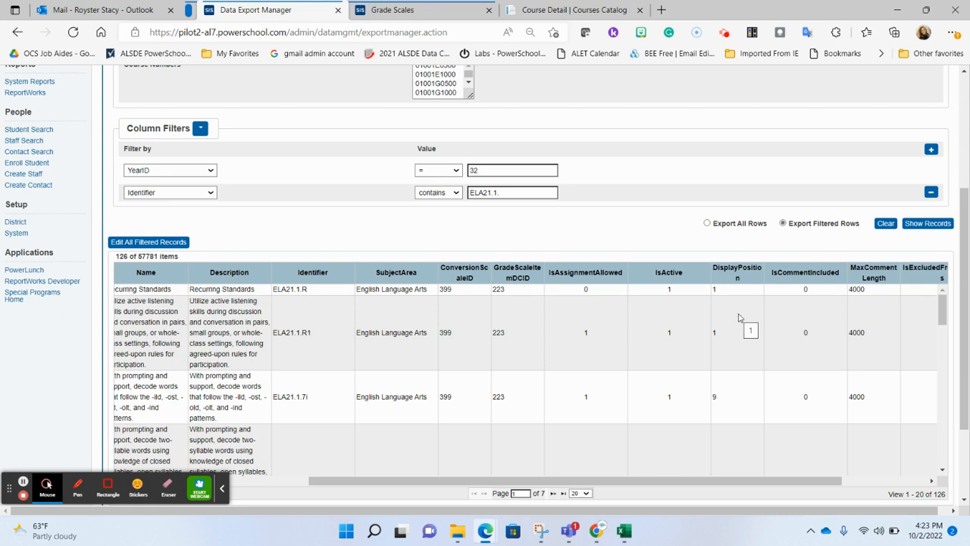
scroll(739, 318, "left", 4)
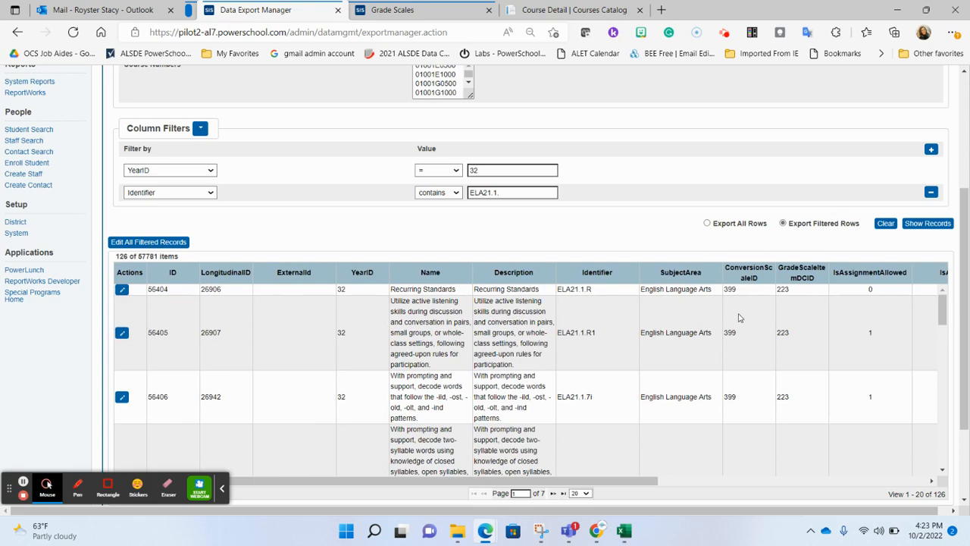
scroll(739, 317, "down", 6)
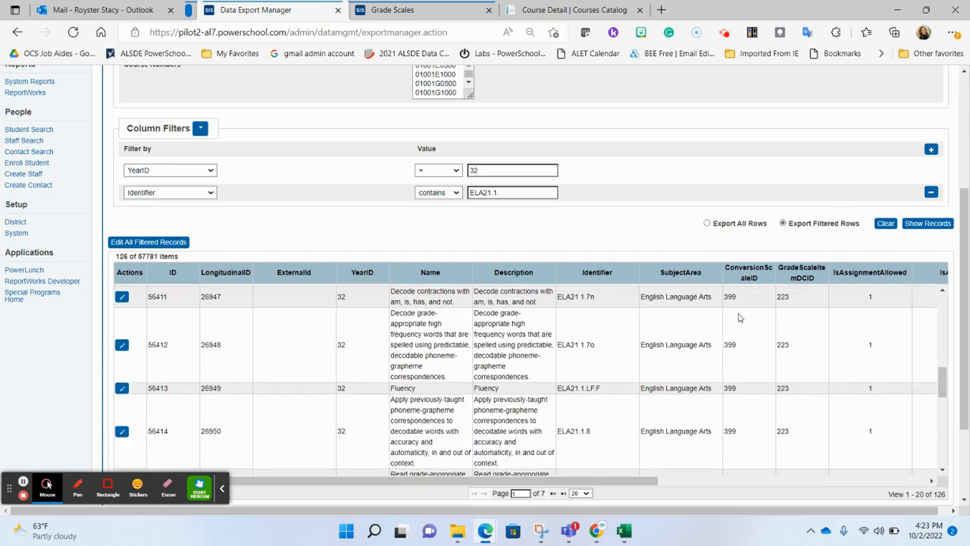
scroll(739, 317, "up", 3)
scroll(466, 345, "up", 3)
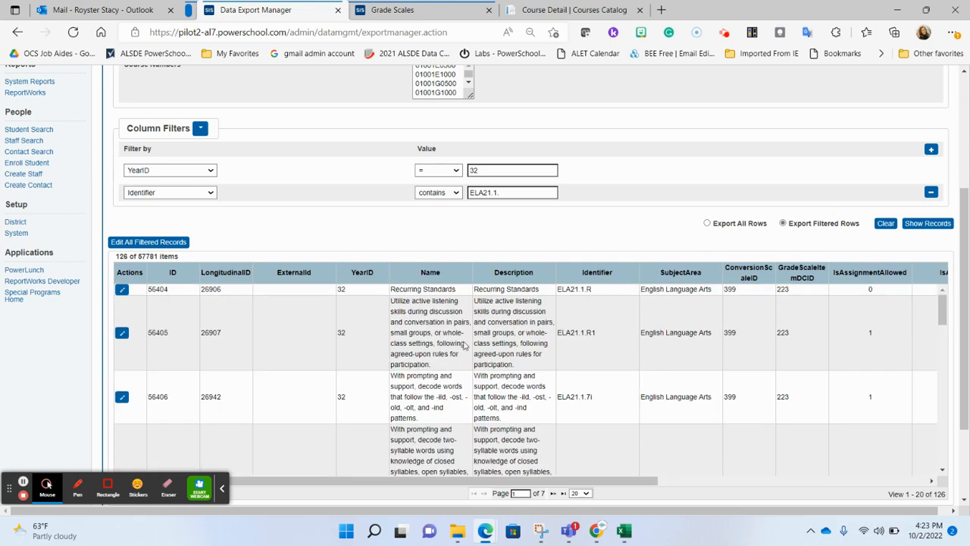
scroll(465, 346, "down", 3)
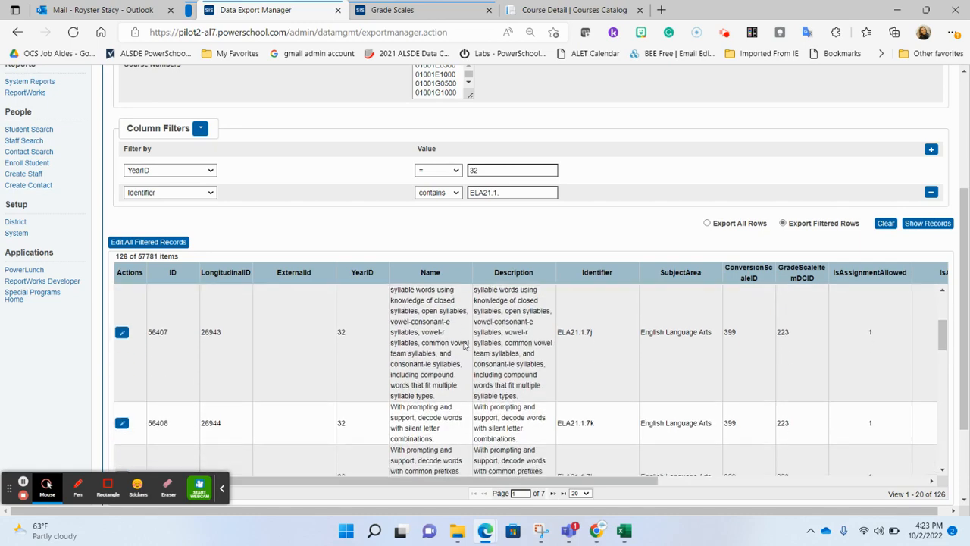
scroll(465, 345, "down", 6)
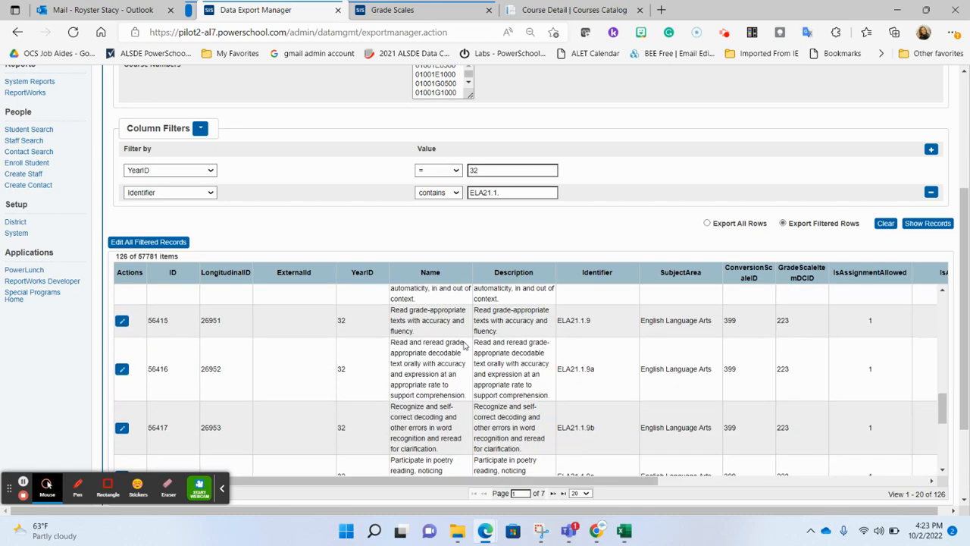
scroll(465, 346, "down", 5)
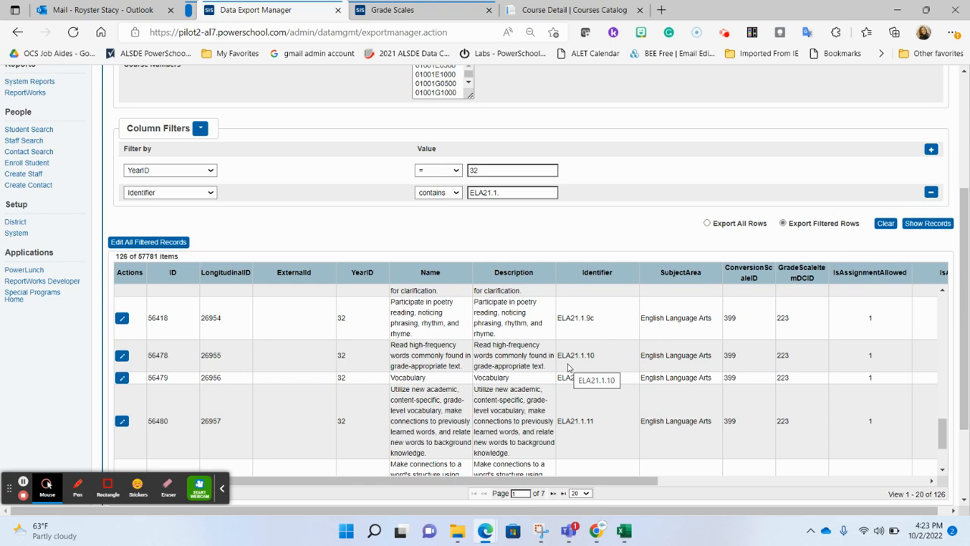
left_click(122, 377)
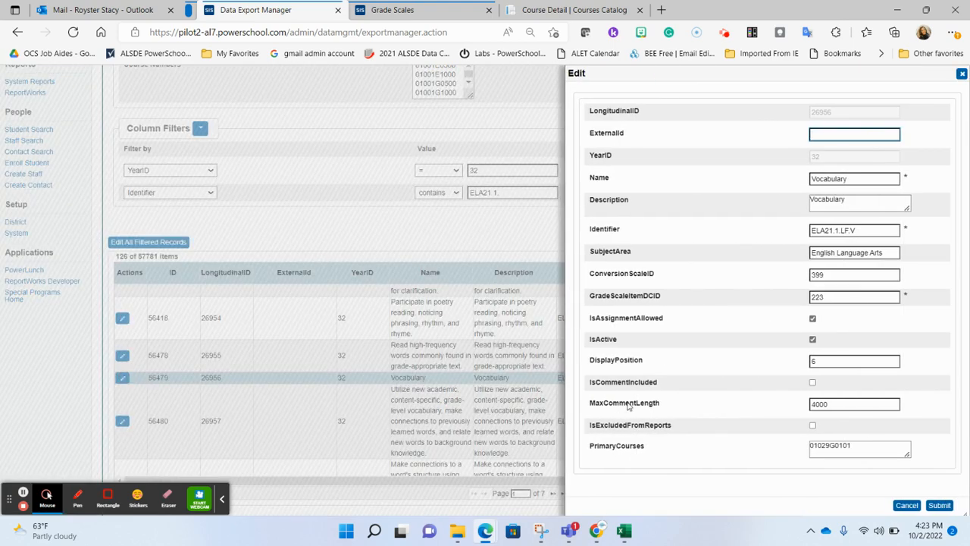
left_click(813, 319)
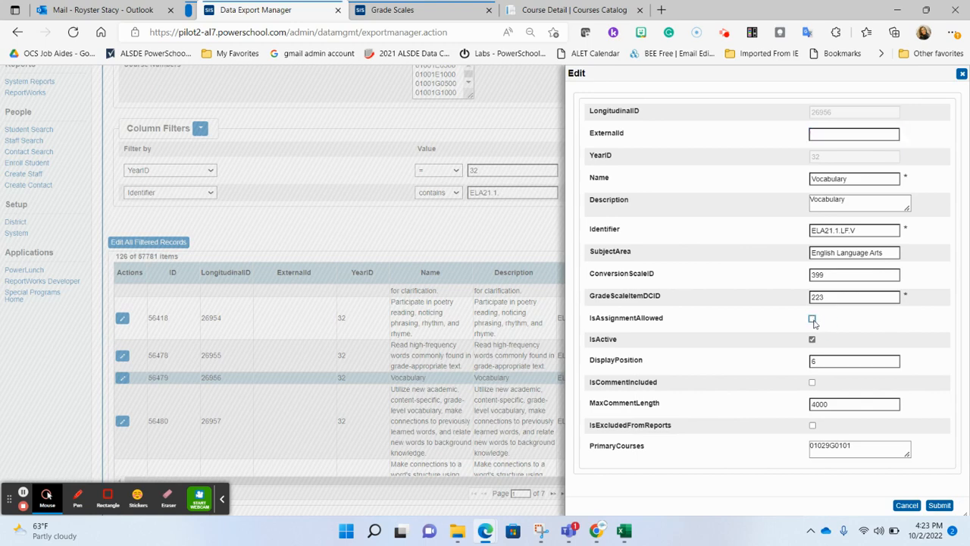
left_click(812, 383)
left_click(939, 505)
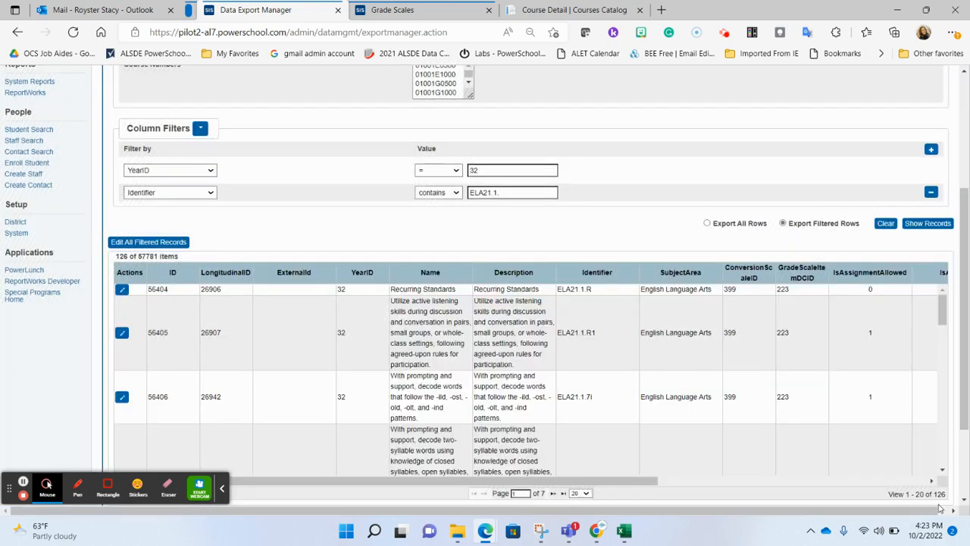
Switch to PowerTeacher Pro and reload the class's Q1 standards grades, discarding the unsaved scores.
left_click(485, 531)
left_click(519, 481)
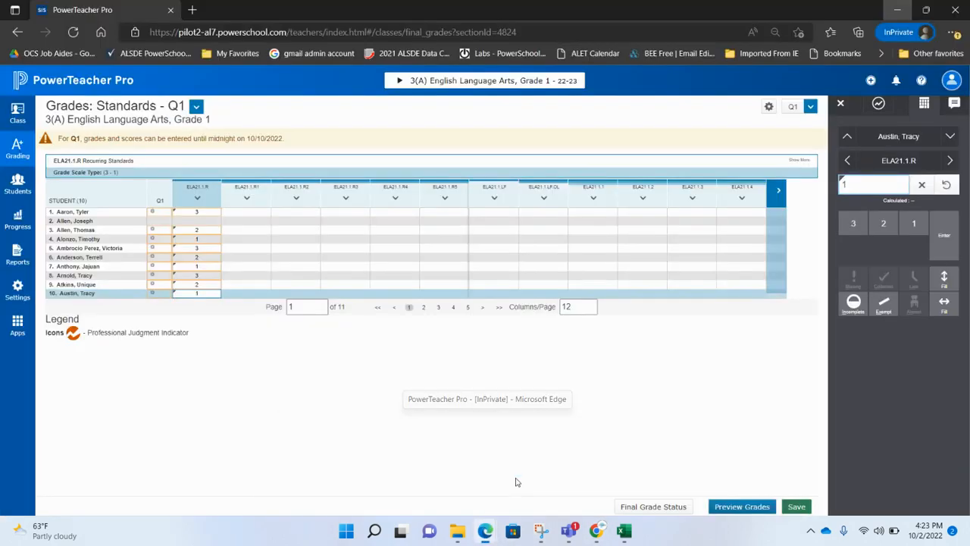
left_click(73, 33)
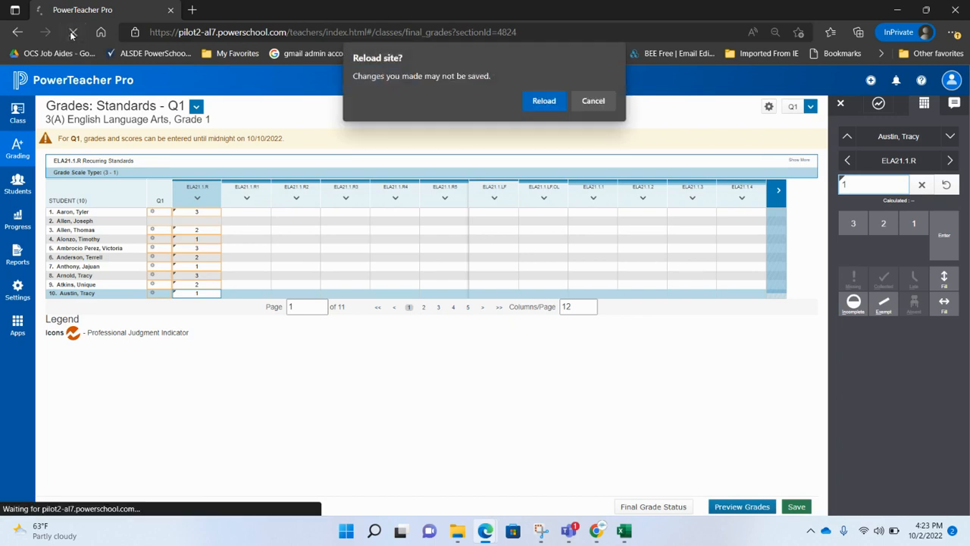
left_click(543, 101)
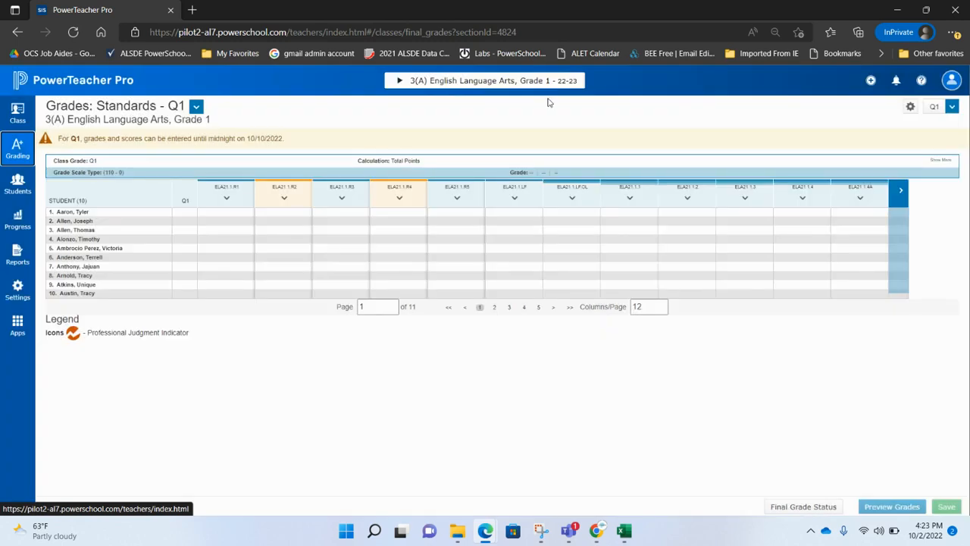
Examine the first student's Q1 standards cells from the Recurring Standards columns through the Vocabulary standard ELA21.1.LF.V.
left_click(246, 203)
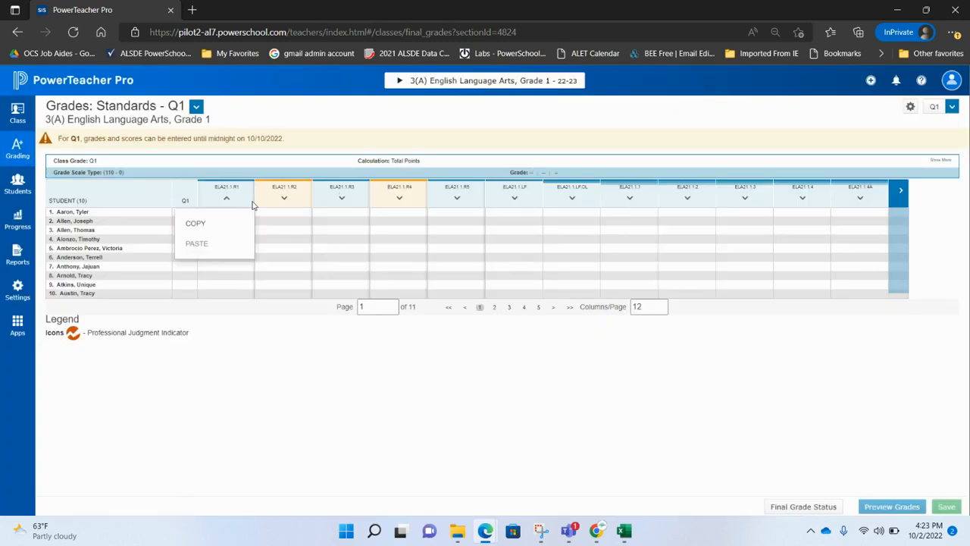
left_click(266, 212)
key("Right")
key("Right")
key("Right")
key("Right")
key("Right")
key("Right")
key("Right")
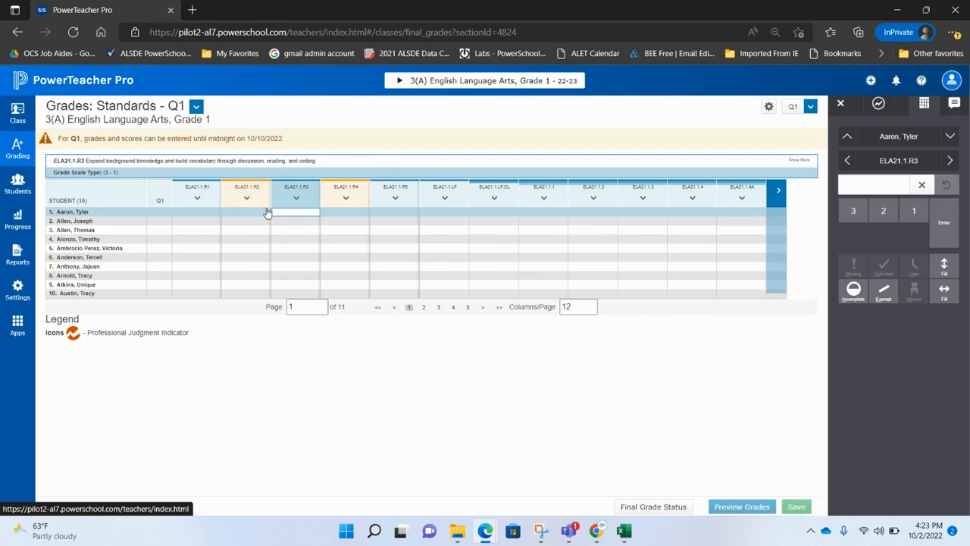
key("Right")
key("Right")
key("Right")
key("Right")
key("Right")
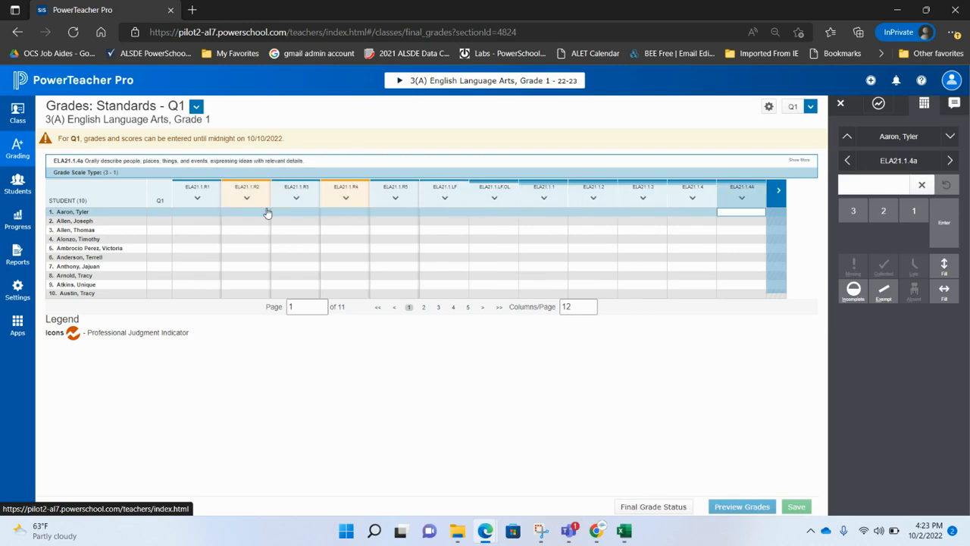
key("Right")
key("Right")
key("Right")
key("Right")
key("Right")
key("Right")
key("Right")
key("Right")
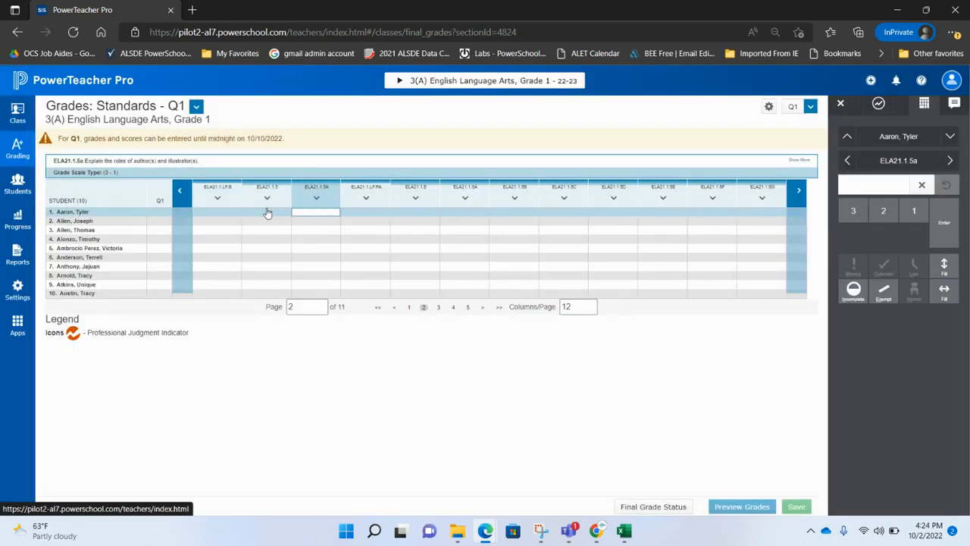
key("Right")
key("Right")
key("Right")
key("Right")
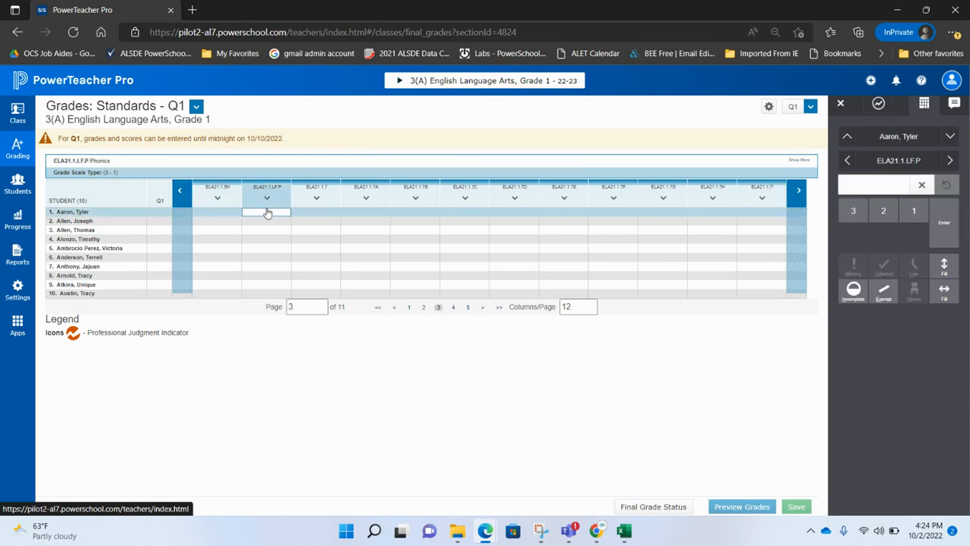
key("Right")
key("Right")
key("Right")
key("Right")
key("Right")
key("Right")
key("Right")
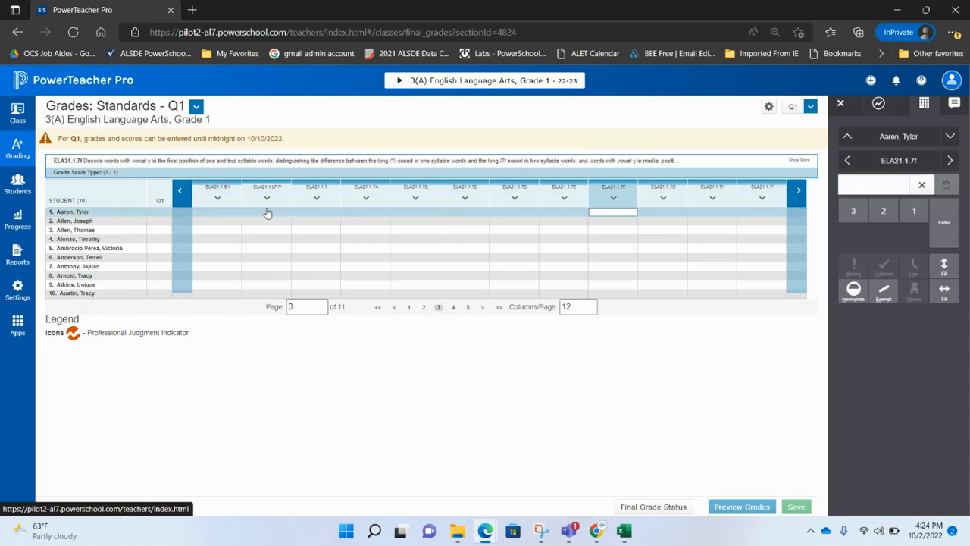
key("Right")
key("Right")
key("Right")
key("Right")
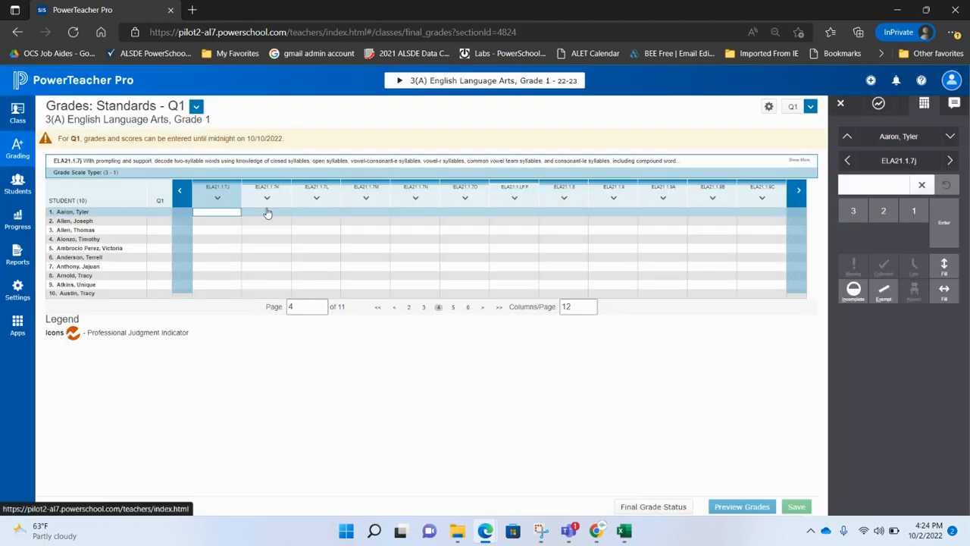
key("Right")
key("Right")
key("Right")
key("Right")
key("Right")
key("Right")
key("Right")
key("Right")
key("Right")
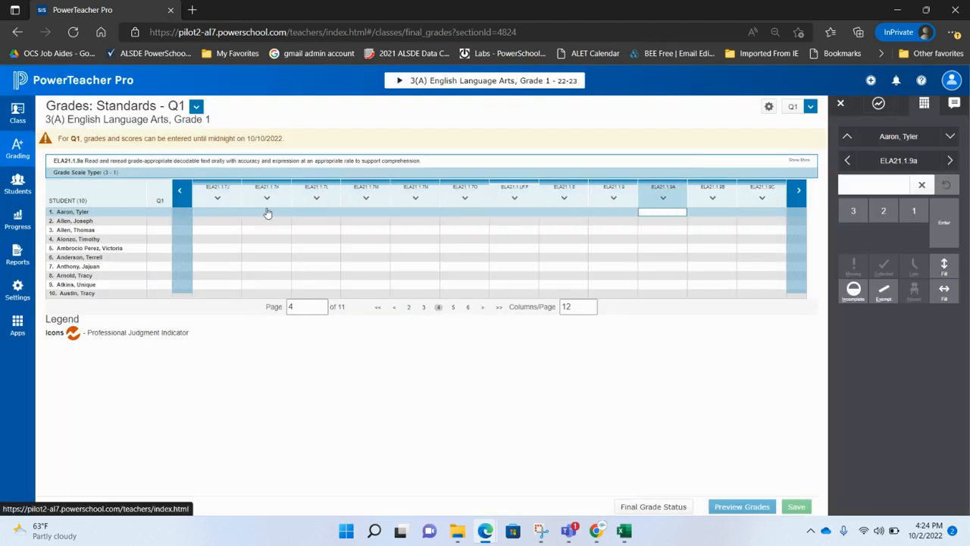
key("Right")
key("Right")
key("Right")
key("Right")
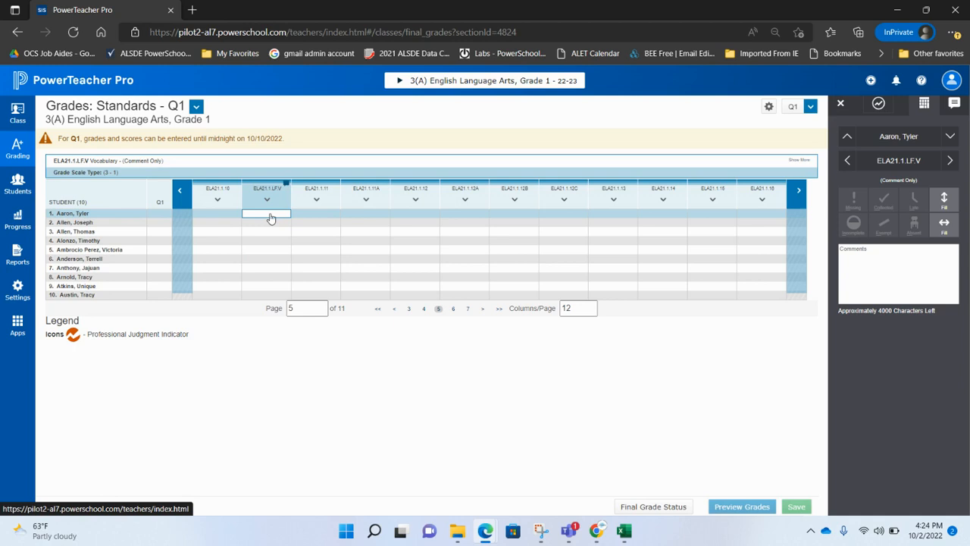
Save the comment "Great Job!" for the first student's Vocabulary standard ELA21.1.LF.V, and return to Data Export Manager.
left_click(931, 263)
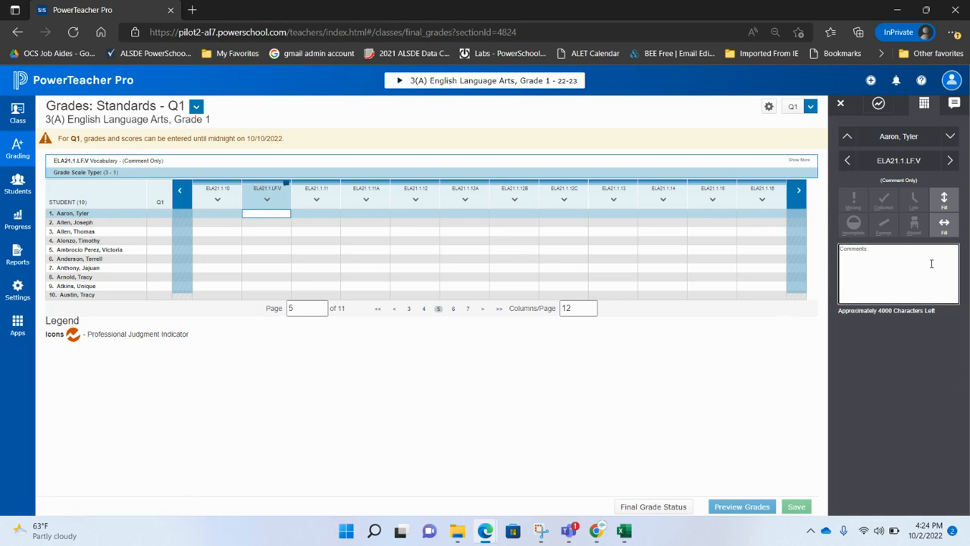
type("Go")
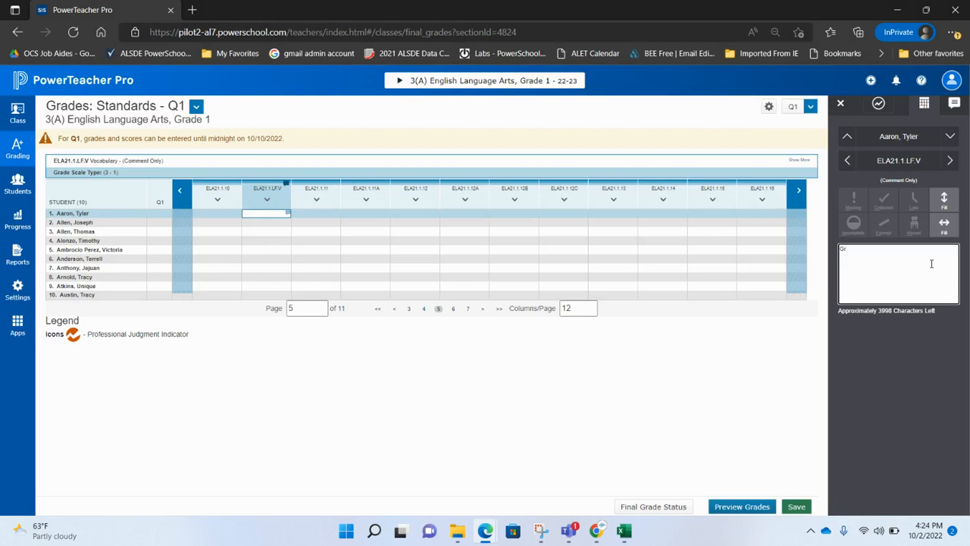
type("eatJob")
key("BackSpace")
type("Job")
left_click(932, 336)
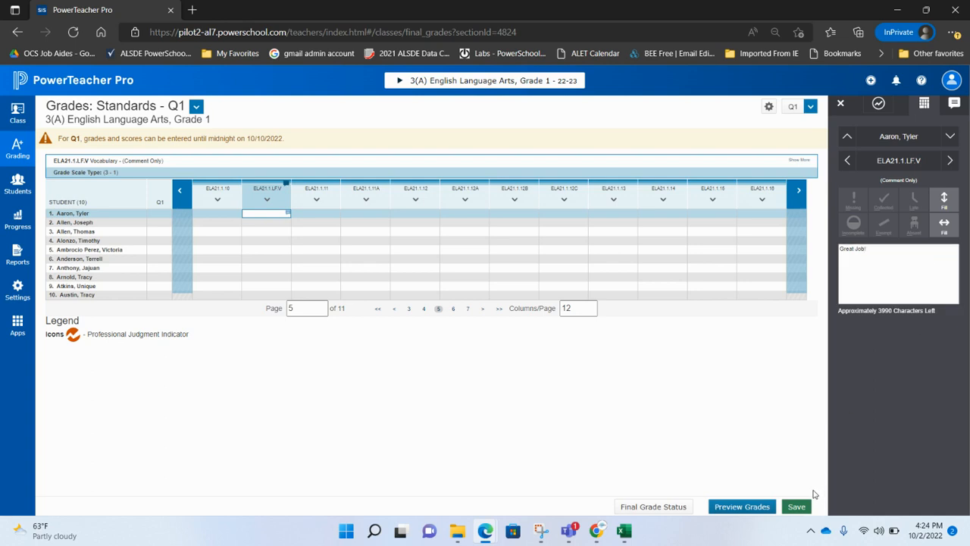
left_click(796, 506)
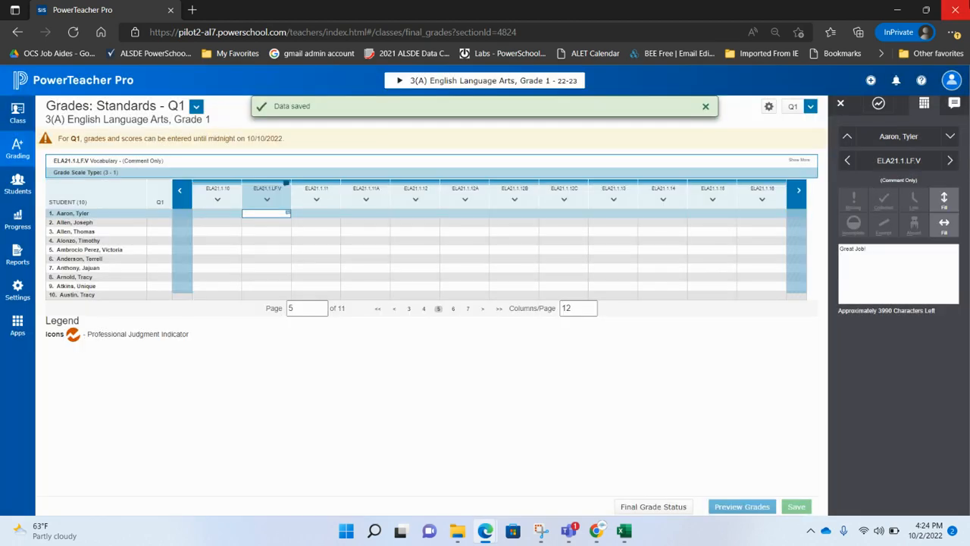
left_click(898, 10)
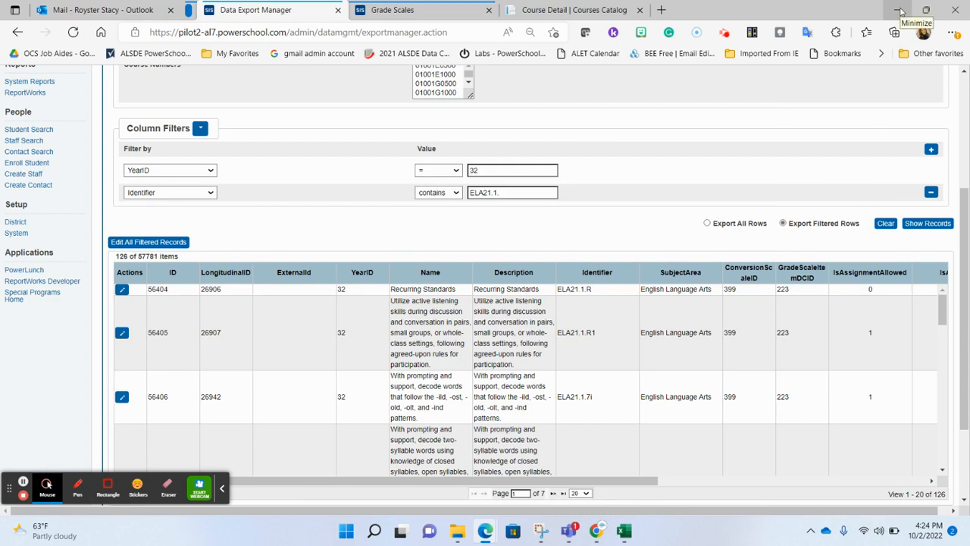